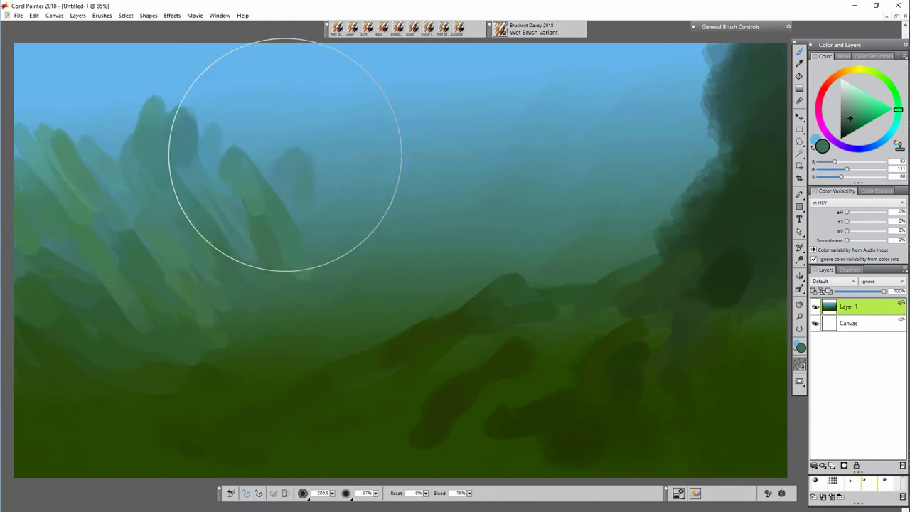
# Block in the hazy mountains across the valley with a 286.5 wet brush, using muted green, blue-grey and sky blue sampled from the canvas
pyautogui.moveTo(301, 316)
pyautogui.mouseDown()
pyautogui.moveTo(310, 285)
pyautogui.moveTo(317, 321)
pyautogui.moveTo(345, 310)
pyautogui.moveTo(228, 334)
pyautogui.moveTo(179, 306)
pyautogui.moveTo(249, 395)
pyautogui.moveTo(234, 349)
pyautogui.moveTo(274, 339)
pyautogui.moveTo(305, 315)
pyautogui.moveTo(300, 358)
pyautogui.moveTo(367, 331)
pyautogui.moveTo(322, 225)
pyautogui.moveTo(348, 192)
pyautogui.moveTo(356, 235)
pyautogui.moveTo(372, 254)
pyautogui.moveTo(391, 240)
pyautogui.moveTo(407, 285)
pyautogui.moveTo(483, 302)
pyautogui.moveTo(421, 272)
pyautogui.moveTo(363, 196)
pyautogui.moveTo(434, 263)
pyautogui.moveTo(483, 247)
pyautogui.moveTo(347, 188)
pyautogui.moveTo(408, 249)
pyautogui.moveTo(448, 238)
pyautogui.moveTo(461, 294)
pyautogui.moveTo(518, 257)
pyautogui.moveTo(577, 269)
pyautogui.mouseUp()
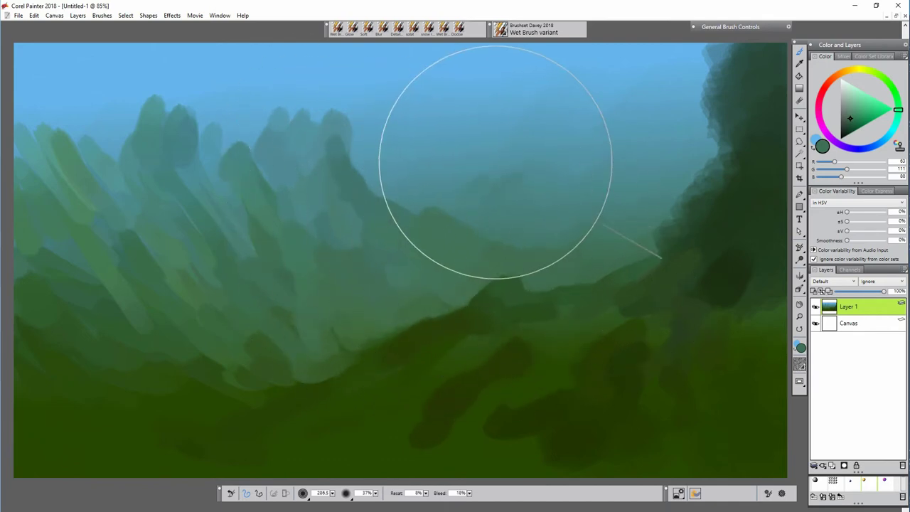
pyautogui.keyDown('alt'); pyautogui.click(477, 182); pyautogui.keyUp('alt')
pyautogui.moveTo(477, 170)
pyautogui.mouseDown()
pyautogui.moveTo(450, 175)
pyautogui.moveTo(404, 189)
pyautogui.moveTo(473, 142)
pyautogui.moveTo(502, 160)
pyautogui.moveTo(551, 90)
pyautogui.moveTo(541, 80)
pyautogui.moveTo(575, 78)
pyautogui.moveTo(573, 112)
pyautogui.moveTo(580, 81)
pyautogui.moveTo(535, 74)
pyautogui.moveTo(544, 176)
pyautogui.moveTo(526, 220)
pyautogui.moveTo(489, 236)
pyautogui.moveTo(447, 203)
pyautogui.moveTo(385, 174)
pyautogui.moveTo(360, 140)
pyautogui.moveTo(430, 249)
pyautogui.moveTo(427, 267)
pyautogui.moveTo(438, 154)
pyautogui.moveTo(430, 164)
pyautogui.moveTo(504, 126)
pyautogui.moveTo(455, 189)
pyautogui.moveTo(408, 214)
pyautogui.moveTo(323, 135)
pyautogui.moveTo(356, 157)
pyautogui.moveTo(318, 112)
pyautogui.moveTo(365, 118)
pyautogui.moveTo(334, 126)
pyautogui.moveTo(377, 119)
pyautogui.moveTo(345, 64)
pyautogui.moveTo(494, 61)
pyautogui.moveTo(401, 132)
pyautogui.moveTo(342, 153)
pyautogui.moveTo(360, 175)
pyautogui.moveTo(349, 134)
pyautogui.moveTo(323, 131)
pyautogui.moveTo(235, 68)
pyautogui.moveTo(81, 118)
pyautogui.moveTo(74, 175)
pyautogui.moveTo(16, 88)
pyautogui.moveTo(80, 133)
pyautogui.moveTo(109, 122)
pyautogui.moveTo(141, 135)
pyautogui.moveTo(124, 94)
pyautogui.moveTo(166, 122)
pyautogui.moveTo(209, 129)
pyautogui.moveTo(273, 170)
pyautogui.mouseUp()
pyautogui.keyDown('alt'); pyautogui.click(334, 91); pyautogui.keyUp('alt')
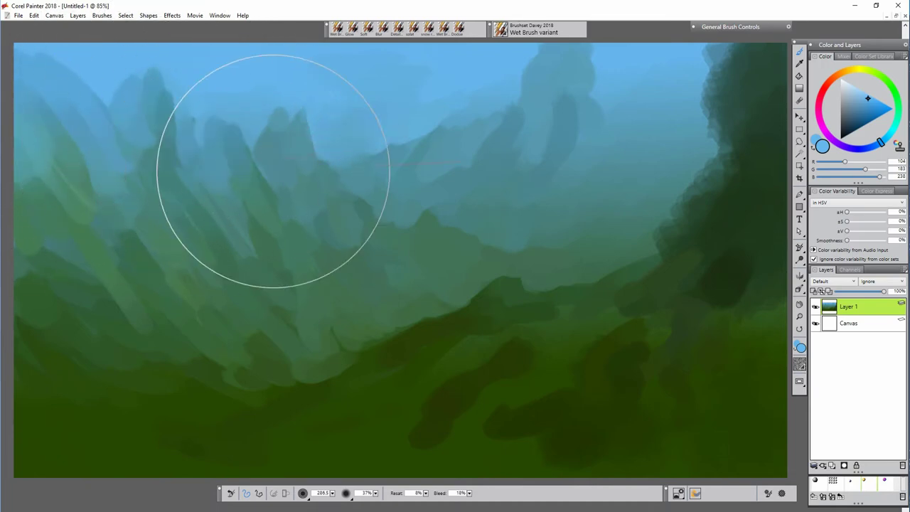
# Repaint the left peaks and their lower slopes down to the foreground ridge in sampled muted green
pyautogui.keyDown('alt'); pyautogui.click(324, 221); pyautogui.keyUp('alt')
pyautogui.moveTo(239, 101)
pyautogui.mouseDown()
pyautogui.moveTo(249, 168)
pyautogui.moveTo(192, 95)
pyautogui.moveTo(36, 78)
pyautogui.moveTo(152, 325)
pyautogui.moveTo(213, 426)
pyautogui.moveTo(23, 433)
pyautogui.moveTo(272, 387)
pyautogui.moveTo(289, 396)
pyautogui.moveTo(254, 325)
pyautogui.moveTo(39, 253)
pyautogui.moveTo(344, 492)
pyautogui.moveTo(89, 425)
pyautogui.mouseUp()
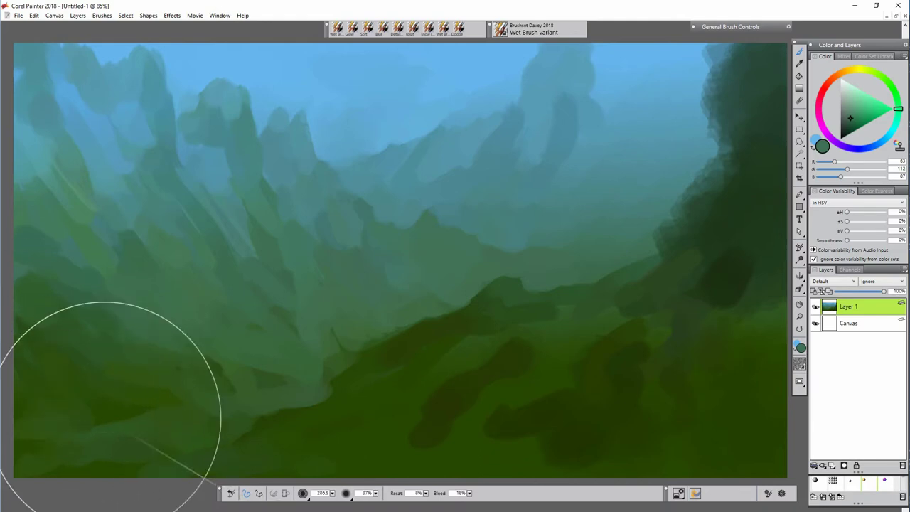
pyautogui.moveTo(372, 347)
pyautogui.mouseDown()
pyautogui.moveTo(409, 318)
pyautogui.moveTo(356, 360)
pyautogui.moveTo(291, 310)
pyautogui.moveTo(315, 256)
pyautogui.moveTo(394, 320)
pyautogui.moveTo(377, 344)
pyautogui.mouseUp()
# Reduce the brush size to 26.4 and paint a steep teal mountain slope between the valley and the dark cliff on the right
pyautogui.moveTo(332, 493); pyautogui.dragTo(272, 500)
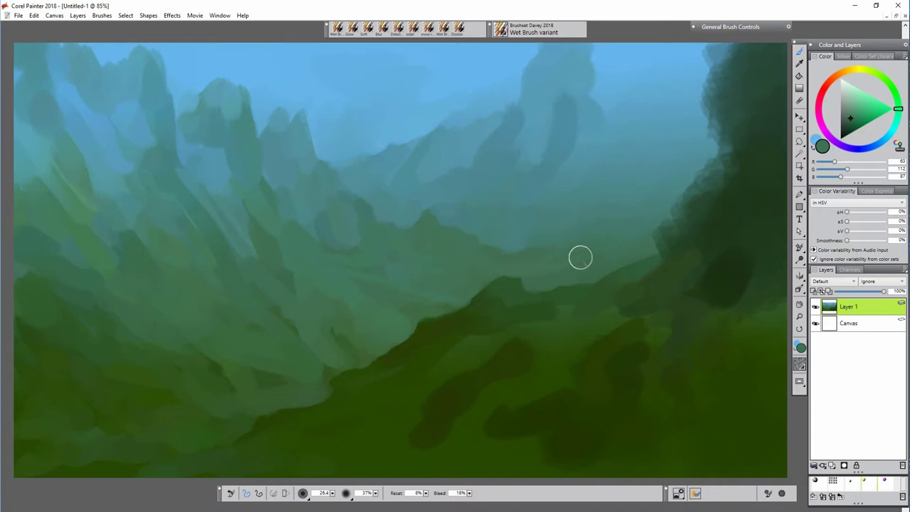
pyautogui.moveTo(654, 162)
pyautogui.mouseDown()
pyautogui.moveTo(620, 222)
pyautogui.moveTo(638, 207)
pyautogui.mouseUp()
pyautogui.keyDown('alt'); pyautogui.click(638, 206); pyautogui.keyUp('alt')
pyautogui.moveTo(676, 140); pyautogui.dragTo(639, 206)
pyautogui.moveTo(673, 97); pyautogui.dragTo(641, 133)
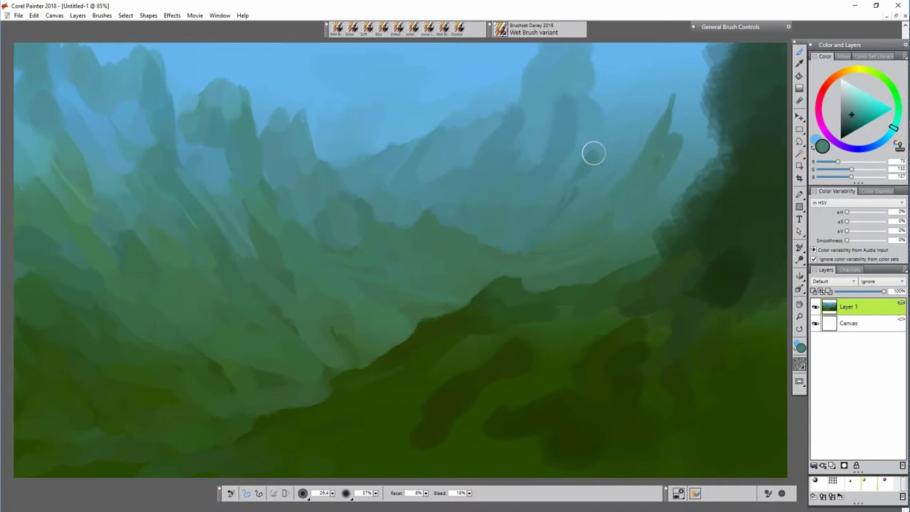
pyautogui.moveTo(594, 153)
pyautogui.mouseDown()
pyautogui.moveTo(596, 194)
pyautogui.moveTo(694, 57)
pyautogui.moveTo(658, 187)
pyautogui.mouseUp()
pyautogui.moveTo(635, 130); pyautogui.dragTo(644, 100)
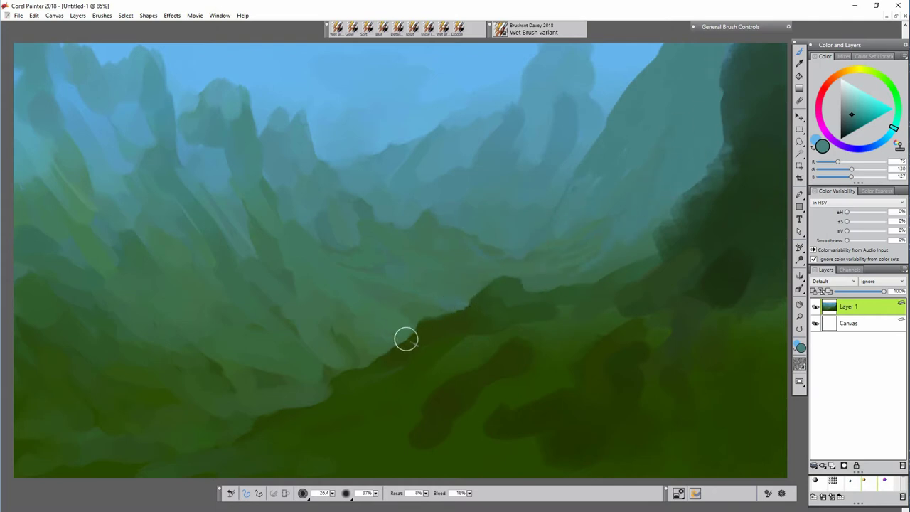
# Refine the rocky crests and crevices of the left peaks and slopes with small strokes in sampled teal and green
pyautogui.keyDown('alt'); pyautogui.click(163, 185); pyautogui.keyUp('alt')
pyautogui.moveTo(147, 153); pyautogui.dragTo(143, 83)
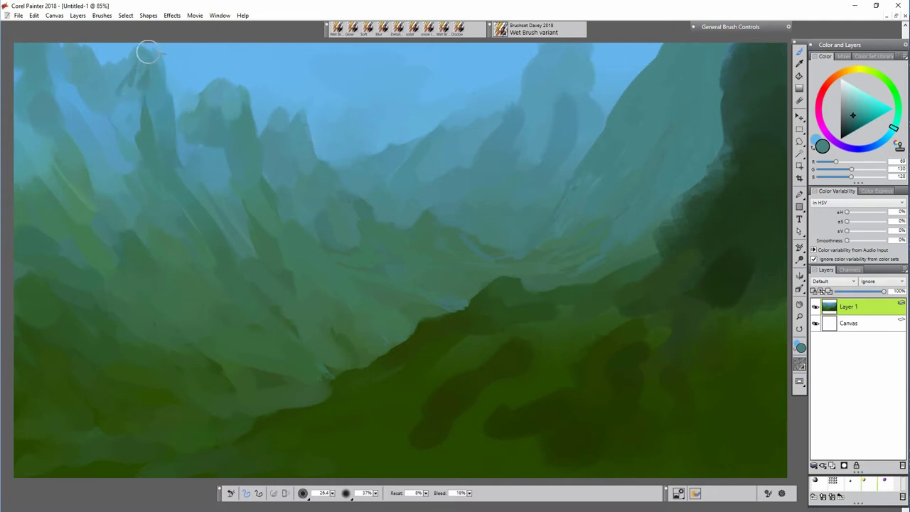
pyautogui.moveTo(148, 52); pyautogui.dragTo(81, 130)
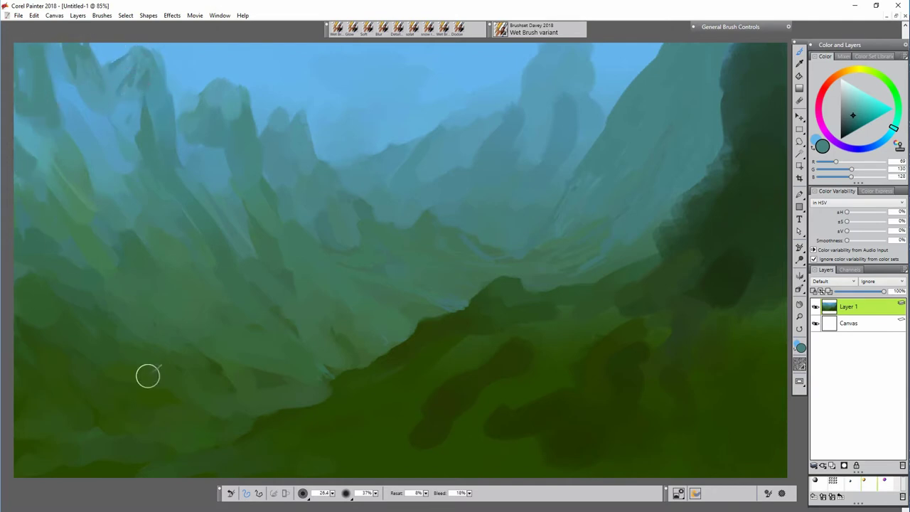
pyautogui.keyDown('alt'); pyautogui.click(243, 302); pyautogui.keyUp('alt')
pyautogui.moveTo(138, 223); pyautogui.dragTo(183, 262)
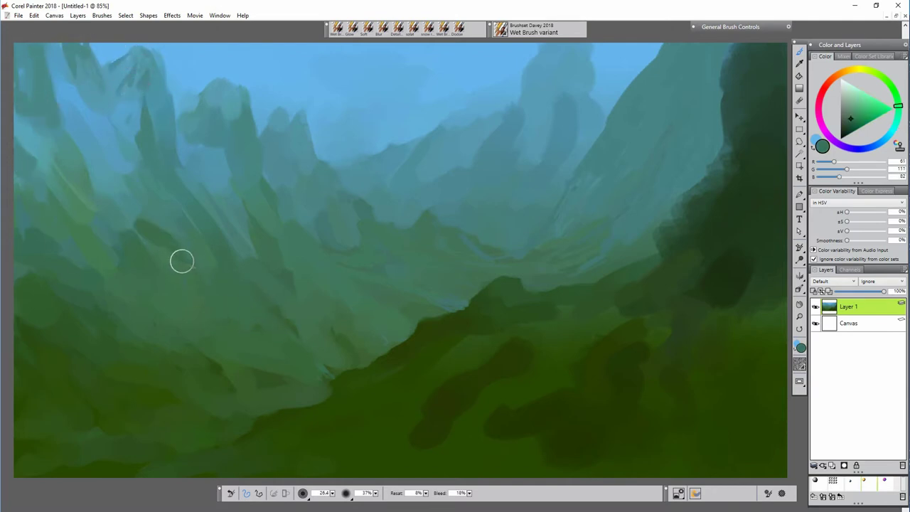
pyautogui.keyDown('alt'); pyautogui.click(132, 165); pyautogui.keyUp('alt')
pyautogui.moveTo(132, 165); pyautogui.dragTo(122, 158)
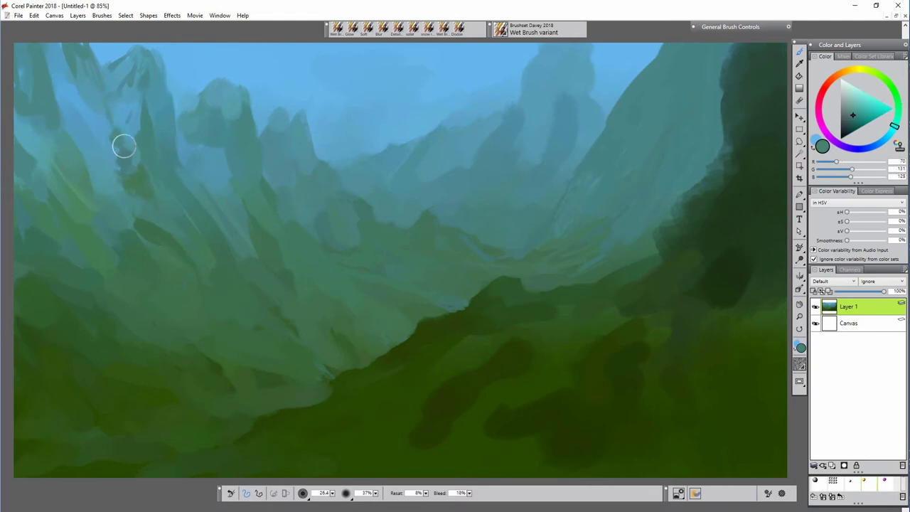
pyautogui.moveTo(117, 125); pyautogui.dragTo(134, 47)
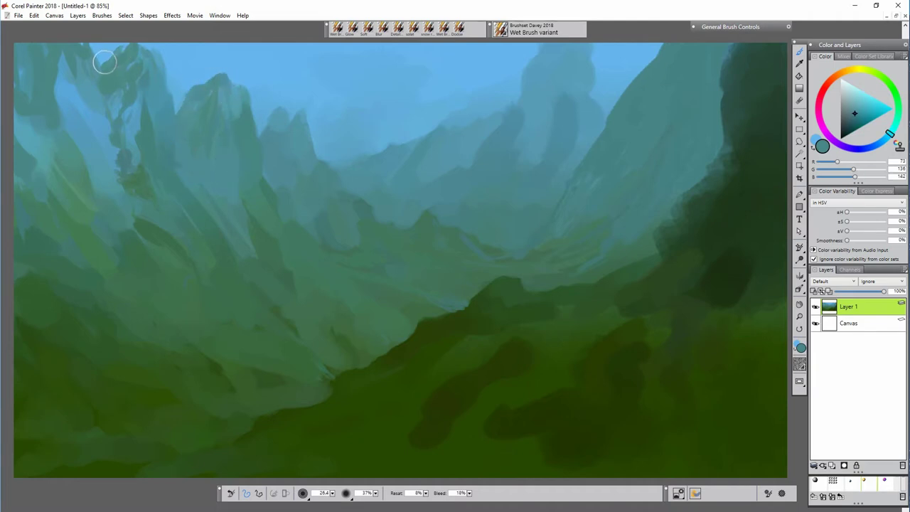
pyautogui.keyDown('alt'); pyautogui.click(231, 276); pyautogui.keyUp('alt')
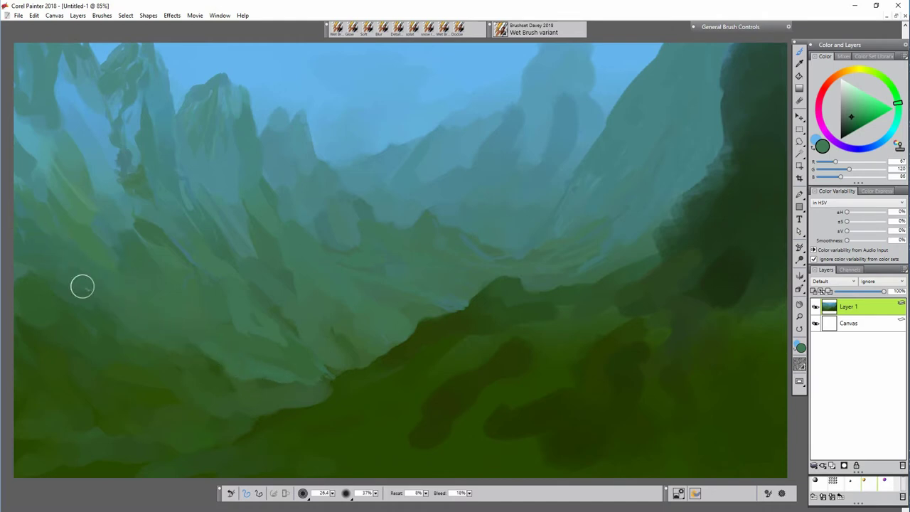
# Choose a light yellow-green (RGB 136, 178, 94) and paint sunlit highlights on the left slopes and valley floor
pyautogui.click(857, 108)
pyautogui.click(879, 74)
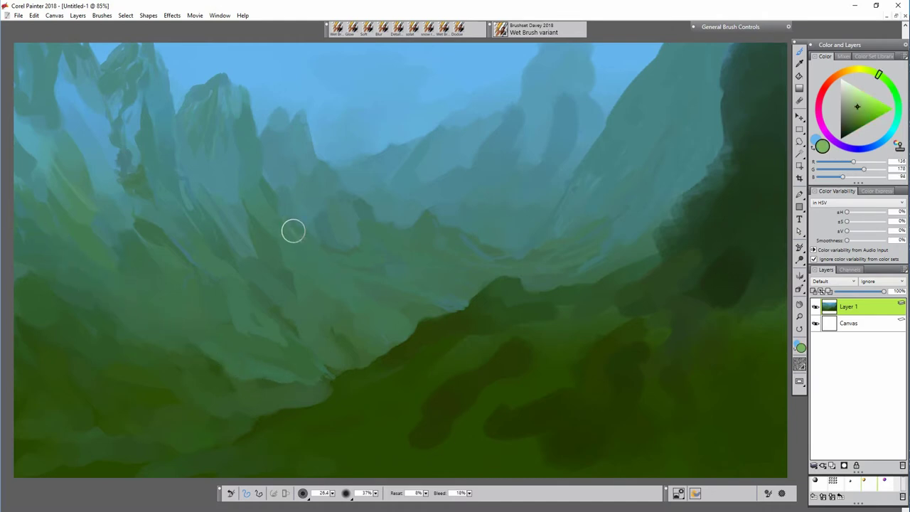
pyautogui.moveTo(290, 231)
pyautogui.mouseDown()
pyautogui.moveTo(313, 262)
pyautogui.moveTo(269, 208)
pyautogui.moveTo(320, 267)
pyautogui.moveTo(309, 263)
pyautogui.moveTo(341, 281)
pyautogui.moveTo(363, 274)
pyautogui.moveTo(409, 300)
pyautogui.moveTo(454, 304)
pyautogui.moveTo(436, 277)
pyautogui.moveTo(444, 272)
pyautogui.moveTo(430, 276)
pyautogui.moveTo(360, 243)
pyautogui.moveTo(371, 260)
pyautogui.moveTo(373, 228)
pyautogui.moveTo(382, 237)
pyautogui.moveTo(431, 218)
pyautogui.moveTo(424, 228)
pyautogui.moveTo(452, 251)
pyautogui.moveTo(459, 241)
pyautogui.moveTo(536, 255)
pyautogui.moveTo(546, 269)
pyautogui.moveTo(435, 287)
pyautogui.moveTo(448, 271)
pyautogui.moveTo(493, 276)
pyautogui.moveTo(458, 256)
pyautogui.moveTo(443, 231)
pyautogui.moveTo(482, 306)
pyautogui.mouseUp()
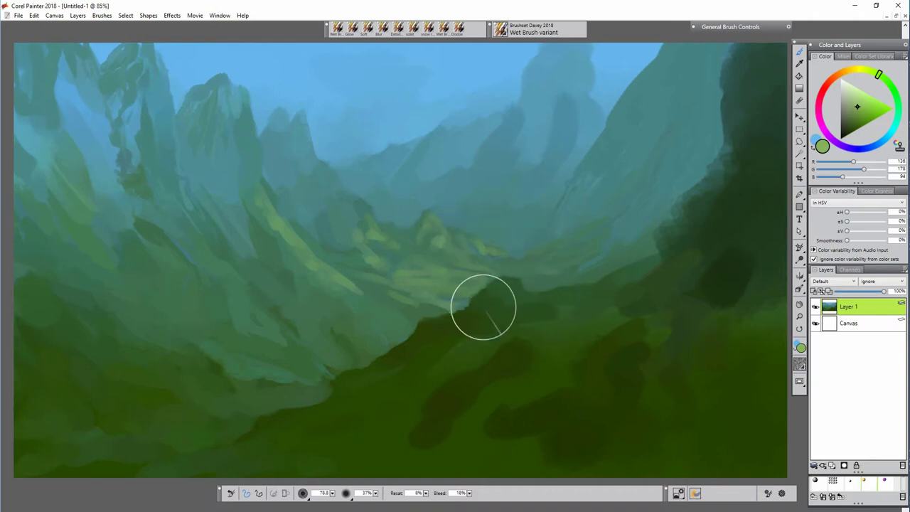
pyautogui.moveTo(189, 227)
pyautogui.mouseDown()
pyautogui.moveTo(195, 234)
pyautogui.moveTo(173, 210)
pyautogui.moveTo(184, 219)
pyautogui.mouseUp()
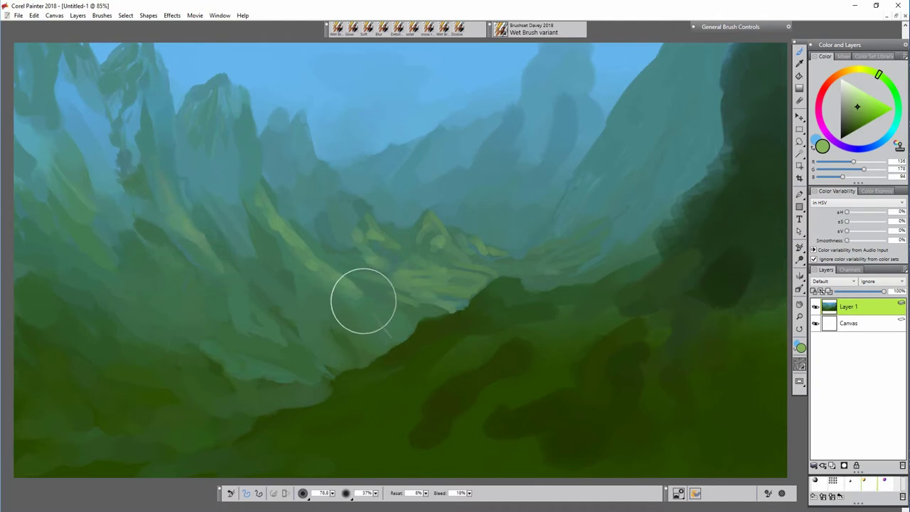
pyautogui.moveTo(324, 313)
pyautogui.mouseDown()
pyautogui.moveTo(359, 279)
pyautogui.moveTo(339, 227)
pyautogui.moveTo(367, 280)
pyautogui.moveTo(354, 259)
pyautogui.moveTo(416, 278)
pyautogui.moveTo(390, 283)
pyautogui.moveTo(458, 304)
pyautogui.moveTo(538, 270)
pyautogui.moveTo(350, 313)
pyautogui.moveTo(333, 300)
pyautogui.moveTo(369, 292)
pyautogui.moveTo(446, 310)
pyautogui.moveTo(410, 289)
pyautogui.moveTo(447, 297)
pyautogui.mouseUp()
# Sample a muted green and paint rock edges and lit patches over the dark foreground hill with a 53.0 brush
pyautogui.keyDown('alt'); pyautogui.click(348, 311); pyautogui.keyUp('alt')
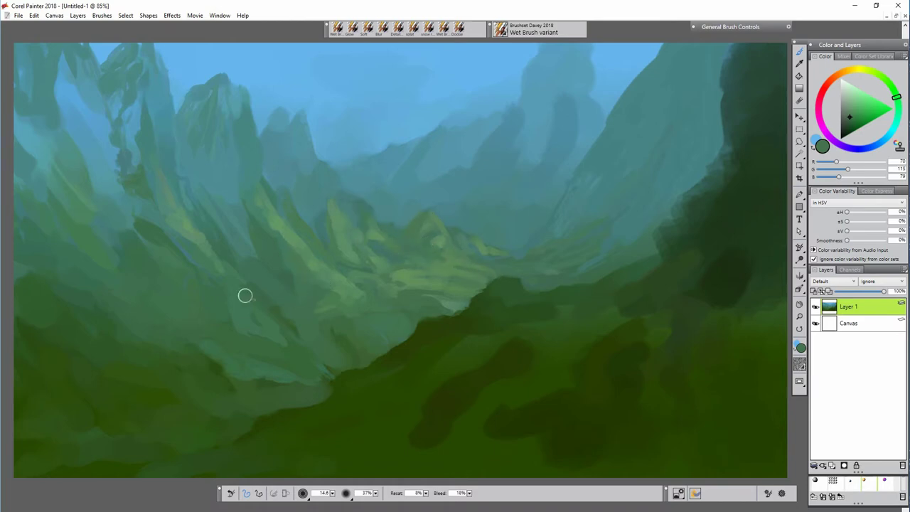
pyautogui.moveTo(516, 285); pyautogui.dragTo(551, 299)
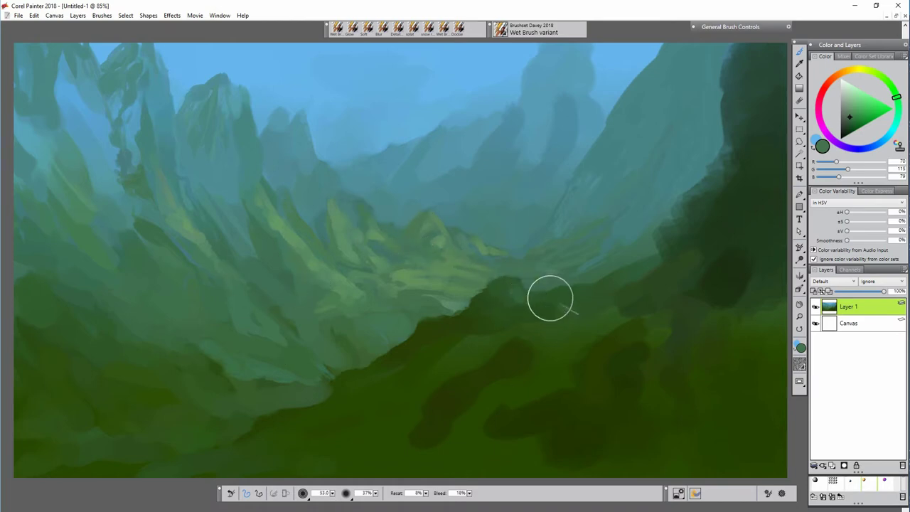
pyautogui.moveTo(531, 333); pyautogui.dragTo(529, 342)
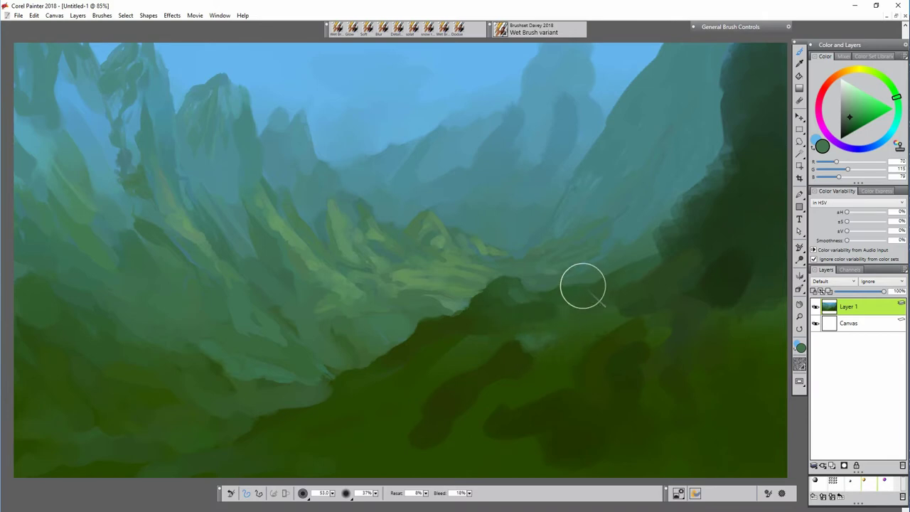
pyautogui.moveTo(656, 287); pyautogui.dragTo(734, 246)
pyautogui.moveTo(572, 395); pyautogui.dragTo(541, 398)
pyautogui.moveTo(508, 407); pyautogui.dragTo(520, 429)
pyautogui.moveTo(626, 345); pyautogui.dragTo(649, 342)
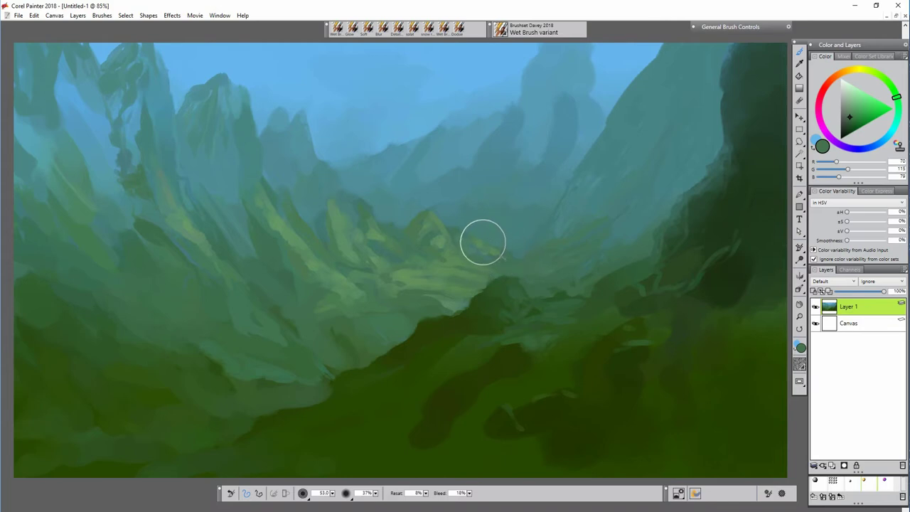
# Sculpt the tall left peaks with sampled teal and the distant central ridges with sampled blue tones
pyautogui.keyDown('alt'); pyautogui.click(139, 78); pyautogui.keyUp('alt')
pyautogui.moveTo(103, 68)
pyautogui.mouseDown()
pyautogui.moveTo(120, 72)
pyautogui.moveTo(118, 170)
pyautogui.moveTo(133, 157)
pyautogui.mouseUp()
pyautogui.moveTo(58, 88)
pyautogui.mouseDown()
pyautogui.moveTo(88, 157)
pyautogui.moveTo(109, 172)
pyautogui.moveTo(92, 96)
pyautogui.mouseUp()
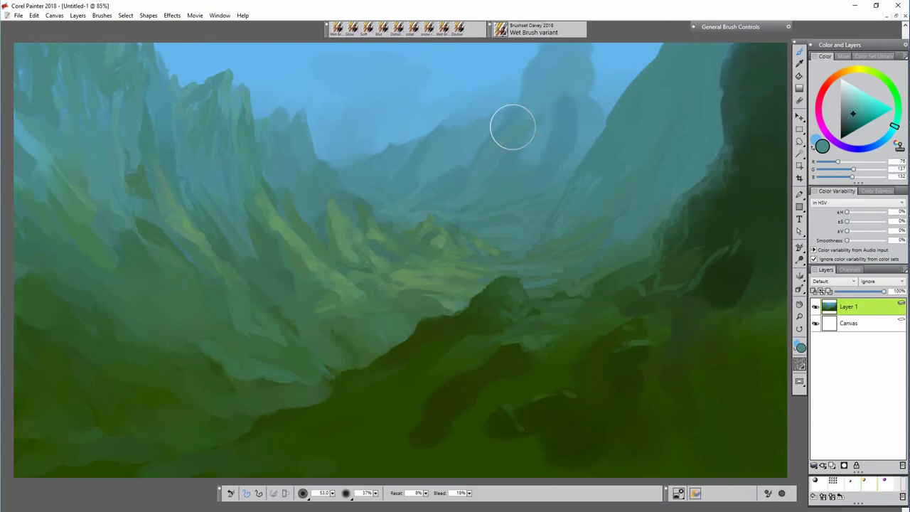
pyautogui.keyDown('alt'); pyautogui.click(515, 102); pyautogui.keyUp('alt')
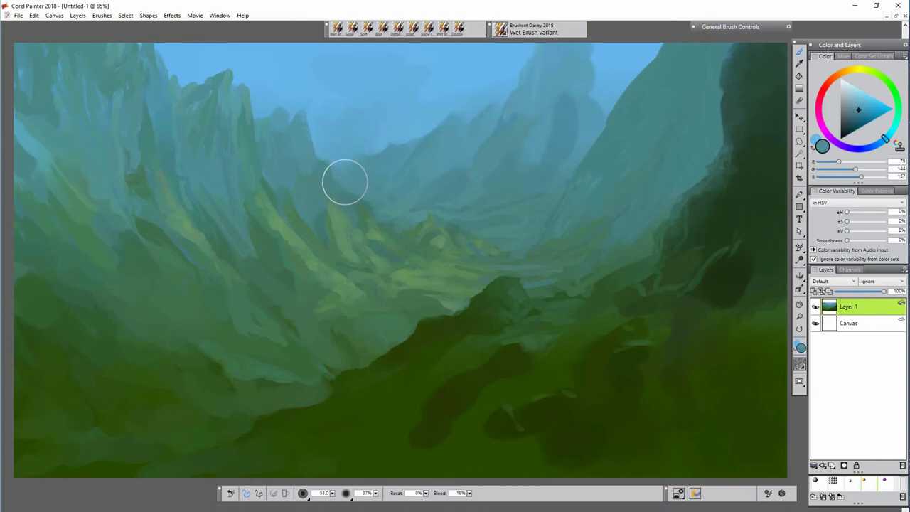
pyautogui.keyDown('alt'); pyautogui.click(330, 163); pyautogui.keyUp('alt')
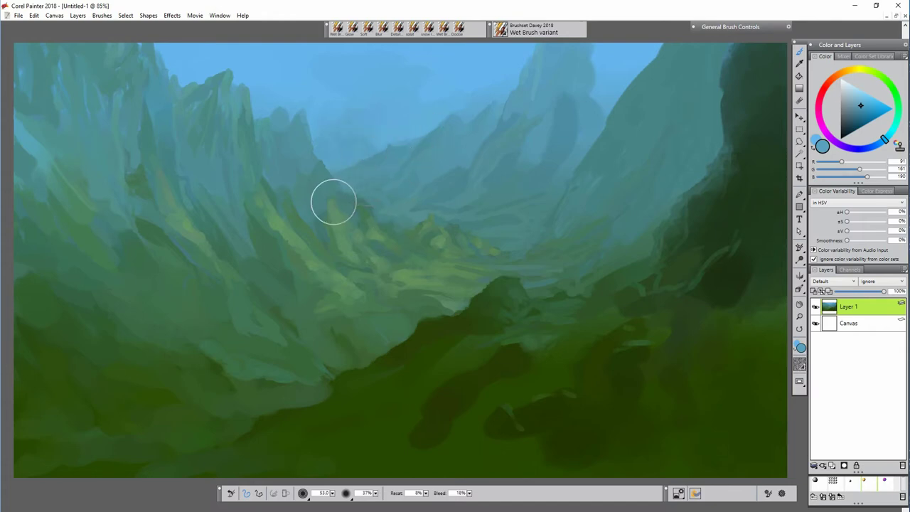
# Paint soft clouds in the sky with a 147.8 brush in sampled blues, and reshape the distant pointed peak
pyautogui.keyDown('alt'); pyautogui.click(411, 64); pyautogui.keyUp('alt')
pyautogui.moveTo(348, 328); pyautogui.dragTo(344, 426)
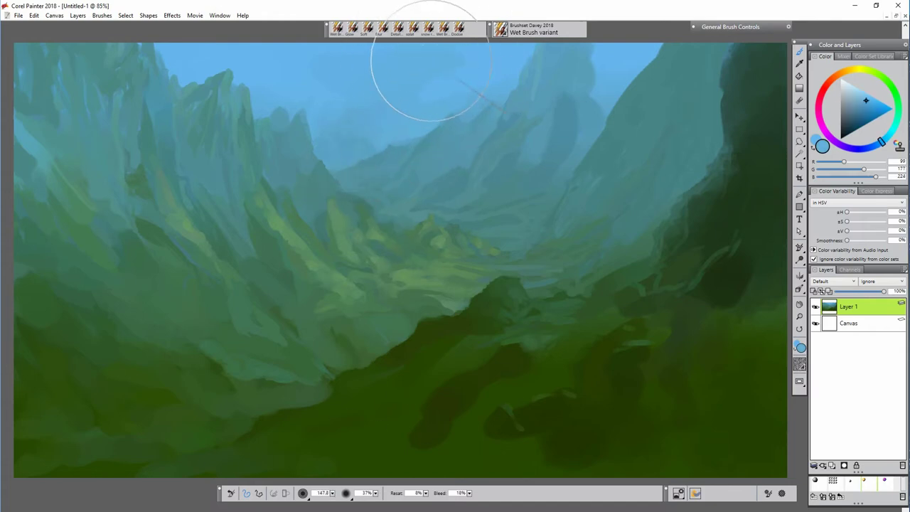
pyautogui.moveTo(309, 60); pyautogui.dragTo(500, 66)
pyautogui.keyDown('alt'); pyautogui.click(348, 149); pyautogui.keyUp('alt')
pyautogui.moveTo(360, 64)
pyautogui.mouseDown()
pyautogui.moveTo(341, 76)
pyautogui.moveTo(226, 41)
pyautogui.mouseUp()
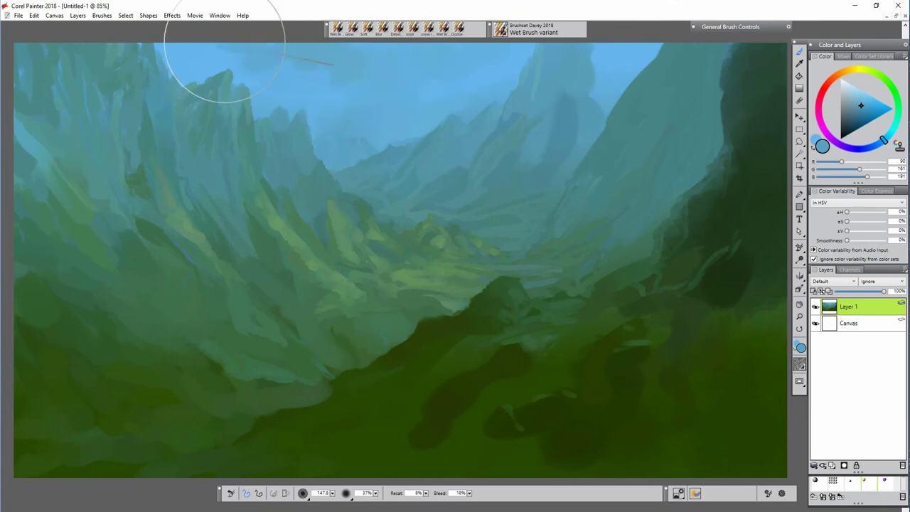
pyautogui.moveTo(608, 57)
pyautogui.mouseDown()
pyautogui.moveTo(593, 89)
pyautogui.moveTo(607, 96)
pyautogui.moveTo(576, 136)
pyautogui.moveTo(560, 178)
pyautogui.moveTo(467, 212)
pyautogui.moveTo(547, 179)
pyautogui.mouseUp()
pyautogui.keyDown('alt'); pyautogui.click(549, 180); pyautogui.keyUp('alt')
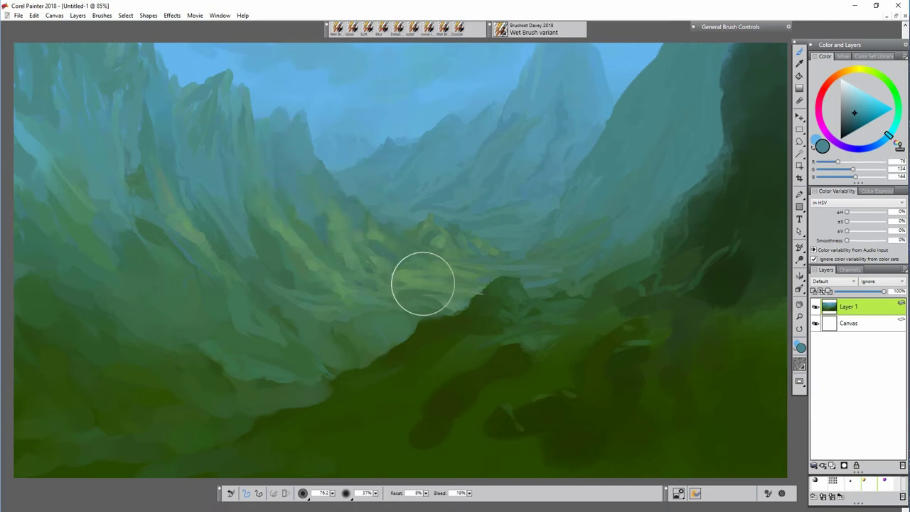
# Sample the foreground's dark green, add a new layer set to Shadow Map, and enlarge the brush to 205.7
pyautogui.keyDown('alt'); pyautogui.click(546, 343); pyautogui.keyUp('alt')
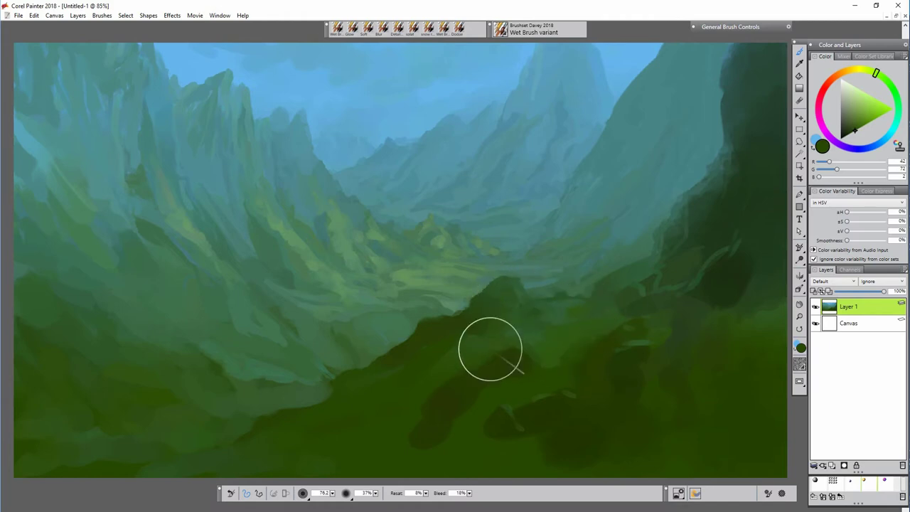
pyautogui.hotkey('ctrl', 'shift', 'n')
pyautogui.click(849, 282)
pyautogui.click(828, 326)
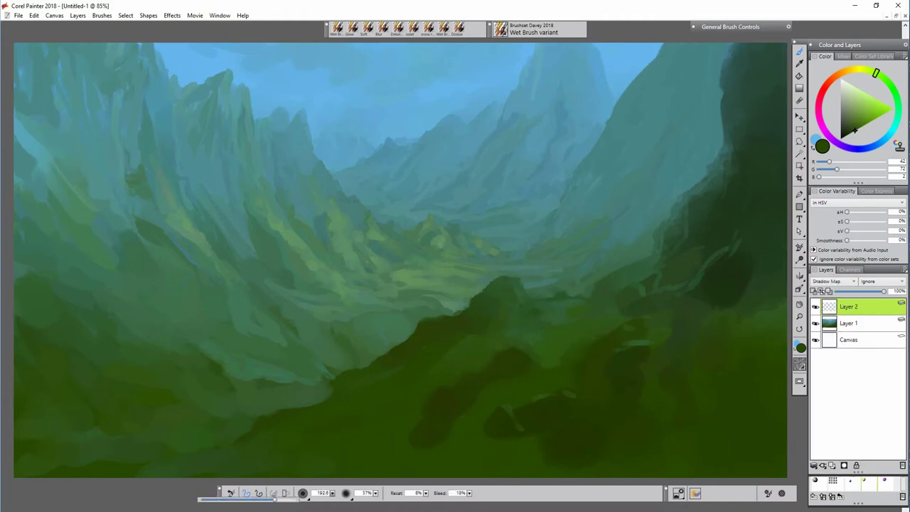
pyautogui.moveTo(275, 499); pyautogui.dragTo(276, 499)
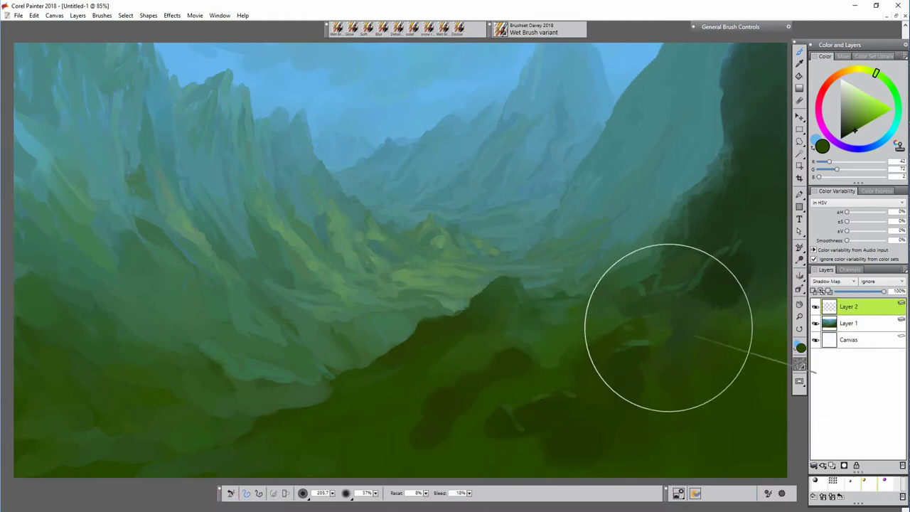
# Paint green shadows over the foreground hill and right cliff on the Shadow Map layer, finishing with RGB 120, 152, 90
pyautogui.keyDown('alt'); pyautogui.click(673, 267); pyautogui.keyUp('alt')
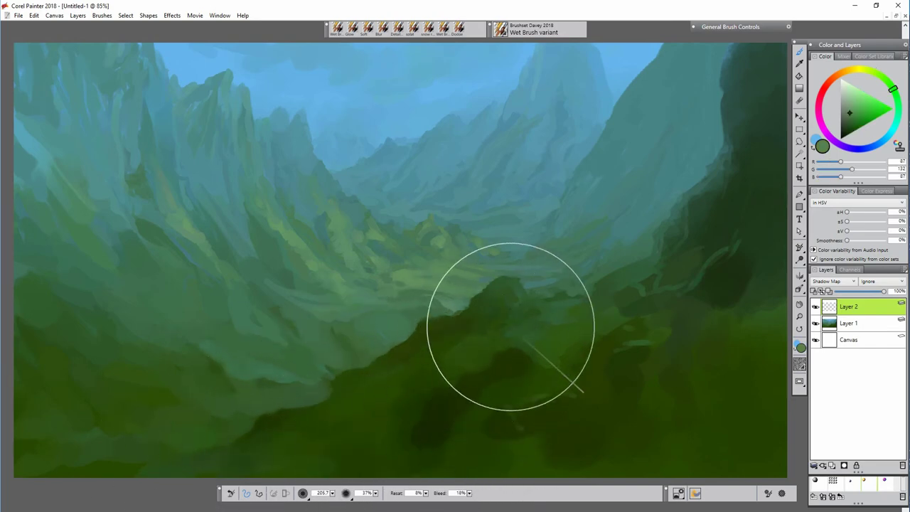
pyautogui.moveTo(510, 327)
pyautogui.mouseDown()
pyautogui.moveTo(576, 393)
pyautogui.moveTo(526, 434)
pyautogui.moveTo(610, 363)
pyautogui.moveTo(685, 255)
pyautogui.moveTo(680, 237)
pyautogui.moveTo(738, 135)
pyautogui.moveTo(776, 107)
pyautogui.moveTo(761, 293)
pyautogui.moveTo(775, 276)
pyautogui.moveTo(766, 238)
pyautogui.moveTo(779, 324)
pyautogui.moveTo(699, 422)
pyautogui.moveTo(778, 387)
pyautogui.moveTo(656, 448)
pyautogui.moveTo(775, 348)
pyautogui.mouseUp()
pyautogui.keyDown('alt'); pyautogui.click(555, 379); pyautogui.keyUp('alt')
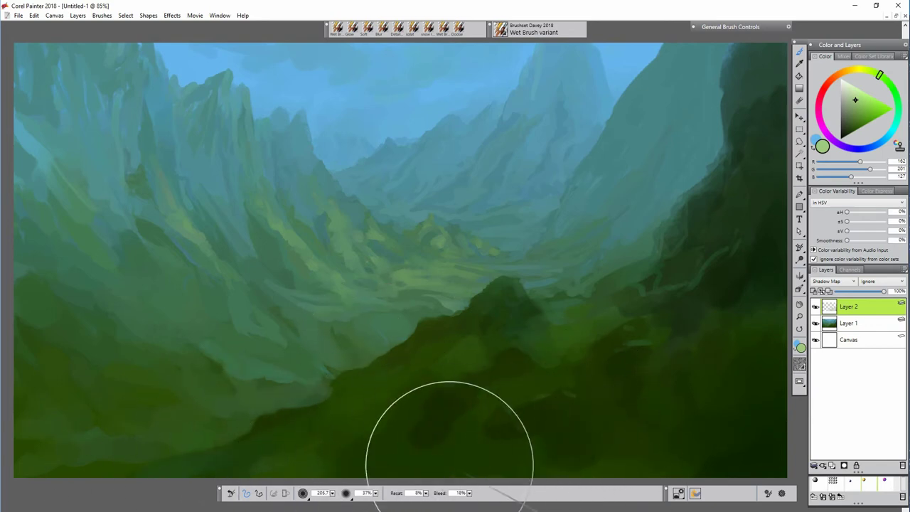
pyautogui.click(853, 110)
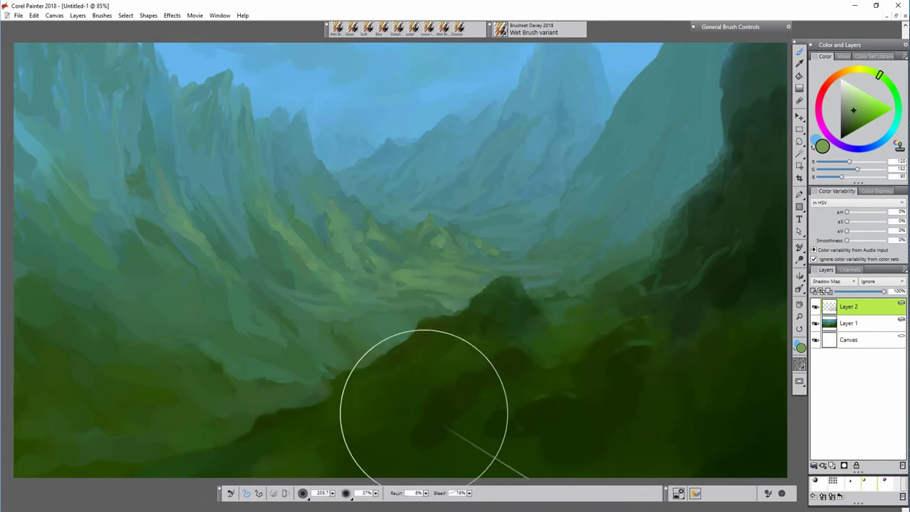
pyautogui.moveTo(423, 415)
pyautogui.mouseDown()
pyautogui.moveTo(498, 372)
pyautogui.moveTo(412, 416)
pyautogui.moveTo(398, 440)
pyautogui.moveTo(474, 325)
pyautogui.moveTo(505, 431)
pyautogui.moveTo(532, 406)
pyautogui.moveTo(638, 448)
pyautogui.moveTo(604, 370)
pyautogui.moveTo(764, 287)
pyautogui.moveTo(778, 466)
pyautogui.moveTo(704, 379)
pyautogui.mouseUp()
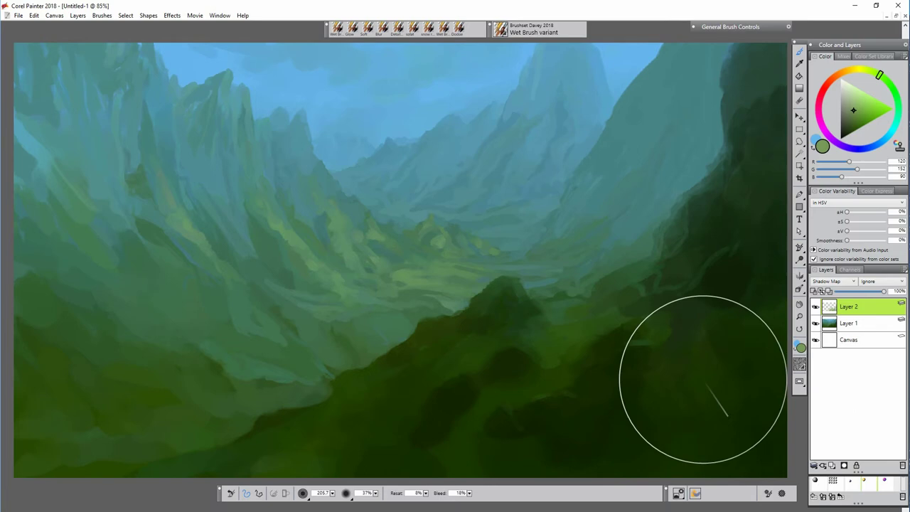
# Shade the right slope with pale teal and the distant peaks with pale blue (RGB 167, 204, 217) on the Shadow Map layer
pyautogui.moveTo(854, 101); pyautogui.dragTo(855, 94)
pyautogui.moveTo(589, 220)
pyautogui.mouseDown()
pyautogui.moveTo(610, 163)
pyautogui.moveTo(768, 130)
pyautogui.moveTo(609, 135)
pyautogui.moveTo(628, 165)
pyautogui.mouseUp()
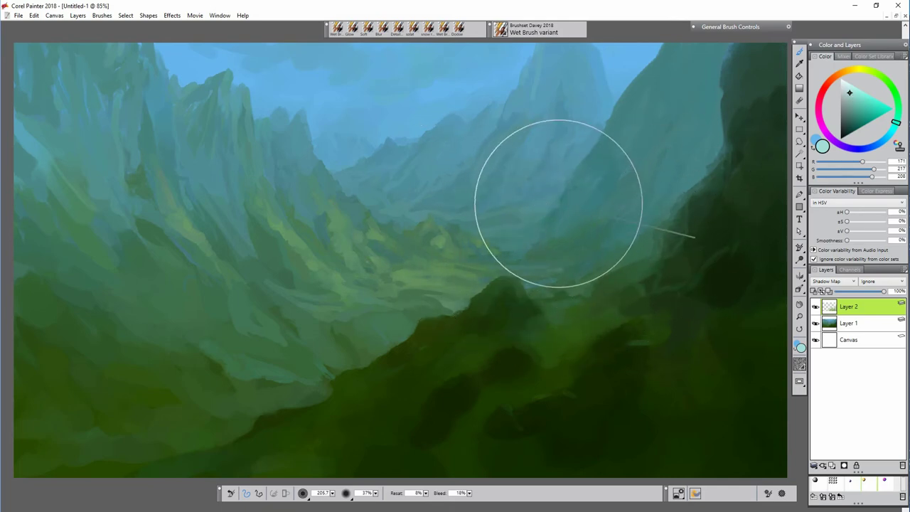
pyautogui.click(886, 138)
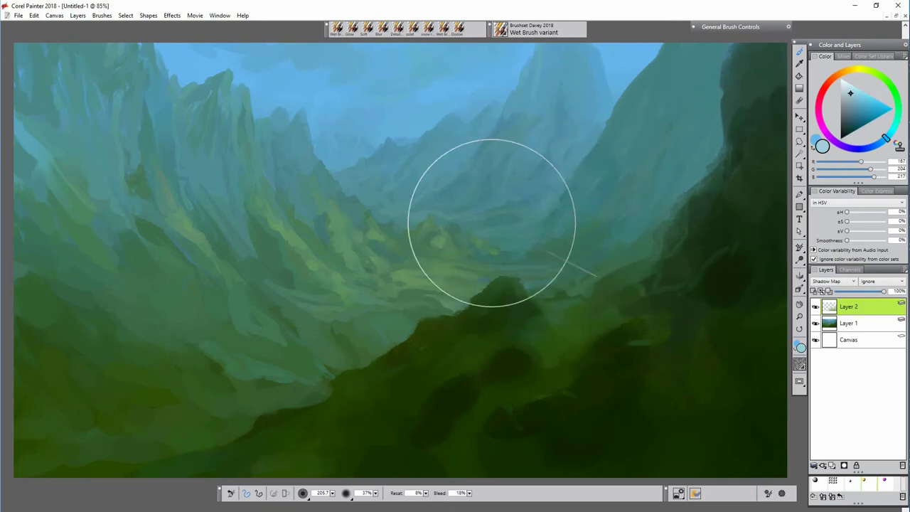
pyautogui.moveTo(537, 98)
pyautogui.mouseDown()
pyautogui.moveTo(539, 73)
pyautogui.moveTo(564, 83)
pyautogui.mouseUp()
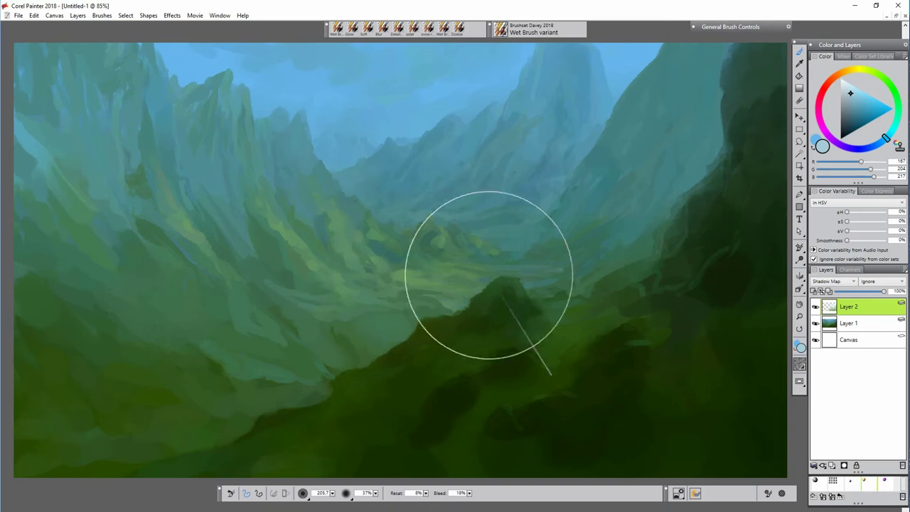
# Paint pale blue shadows over the left cliffs and slopes and the right slope on the Shadow Map layer
pyautogui.moveTo(254, 252); pyautogui.dragTo(330, 304)
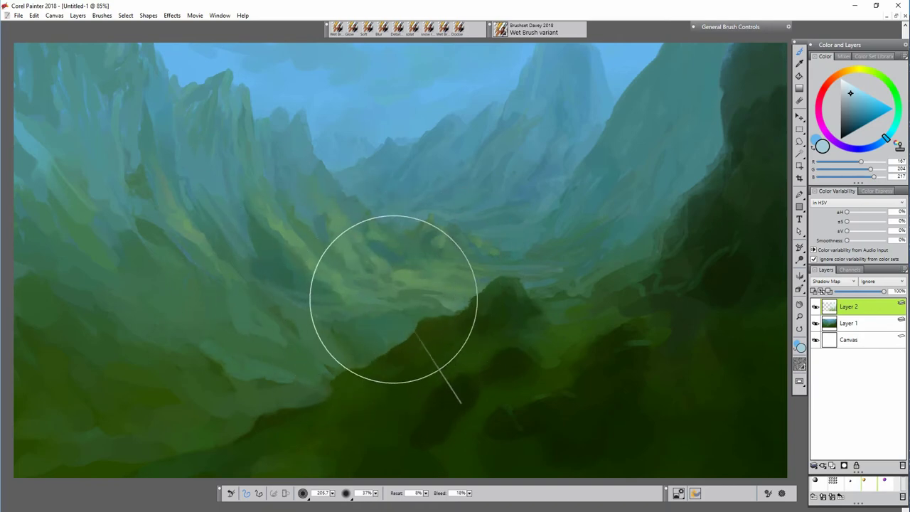
pyautogui.moveTo(214, 135)
pyautogui.mouseDown()
pyautogui.moveTo(201, 116)
pyautogui.moveTo(292, 132)
pyautogui.mouseUp()
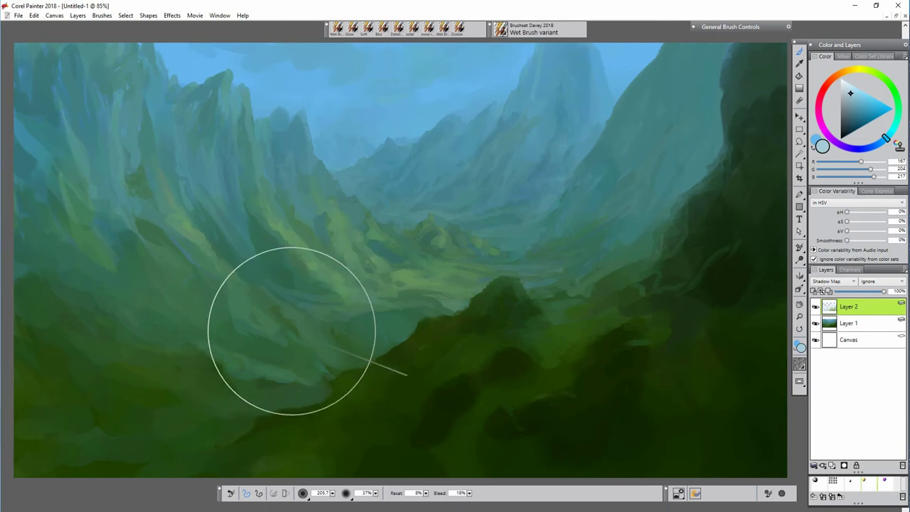
pyautogui.moveTo(142, 226); pyautogui.dragTo(98, 39)
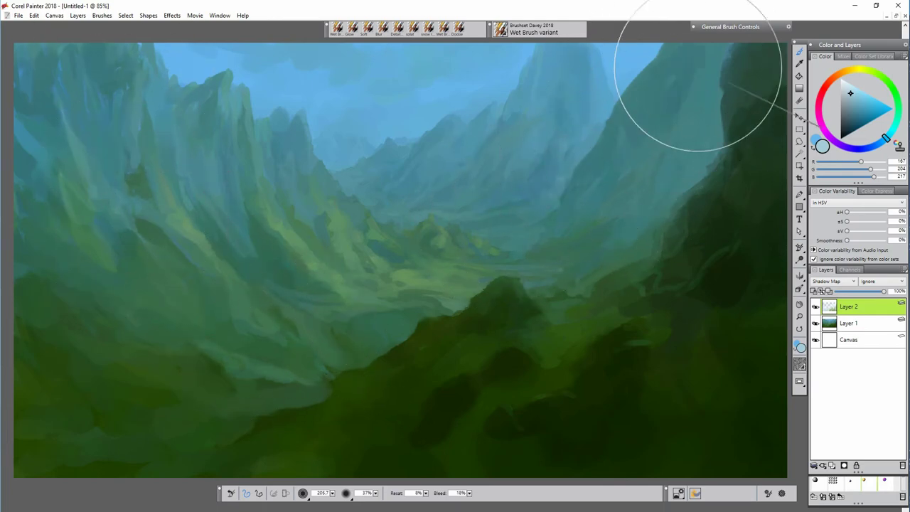
pyautogui.moveTo(699, 68)
pyautogui.mouseDown()
pyautogui.moveTo(687, 117)
pyautogui.moveTo(558, 279)
pyautogui.moveTo(618, 256)
pyautogui.moveTo(688, 180)
pyautogui.moveTo(714, 86)
pyautogui.moveTo(571, 257)
pyautogui.moveTo(559, 210)
pyautogui.mouseUp()
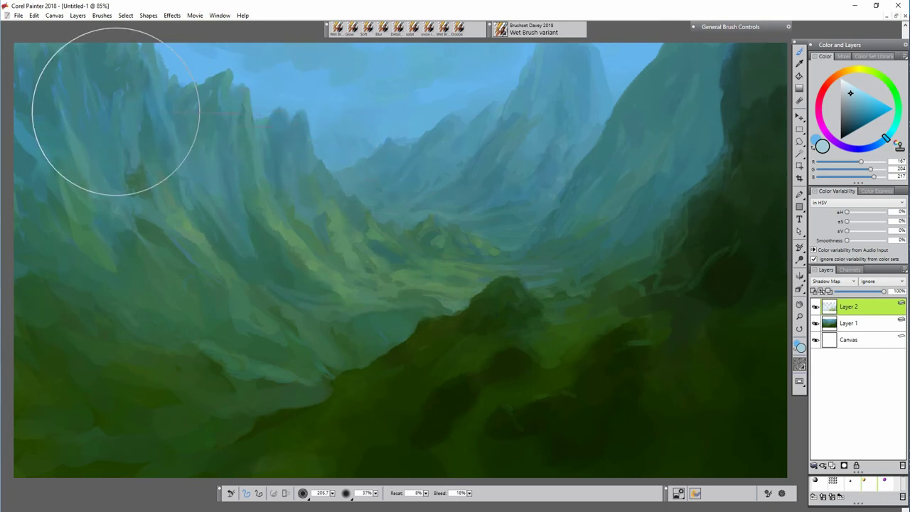
# Darken the foreground hill and right cliff with RGB 118, 151, 162 and 58, 80, 88, and reduce the brush size to 71.3
pyautogui.click(849, 105)
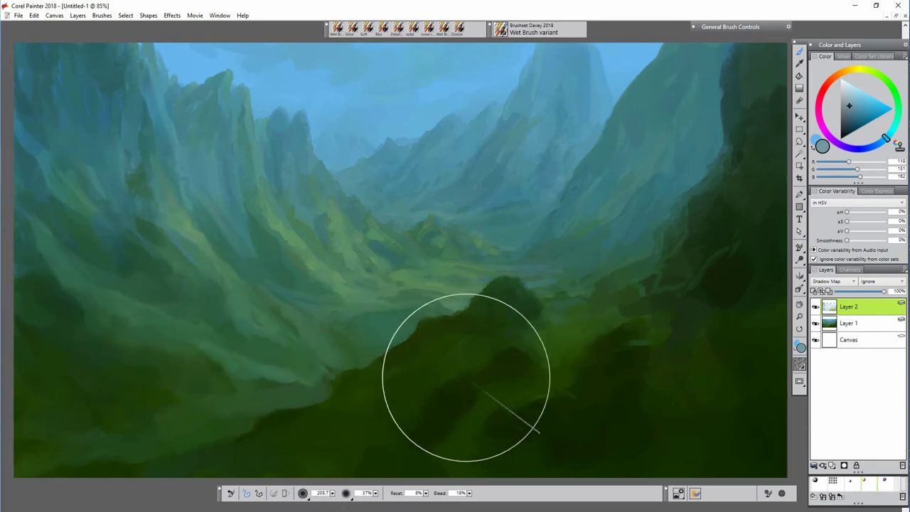
pyautogui.click(847, 122)
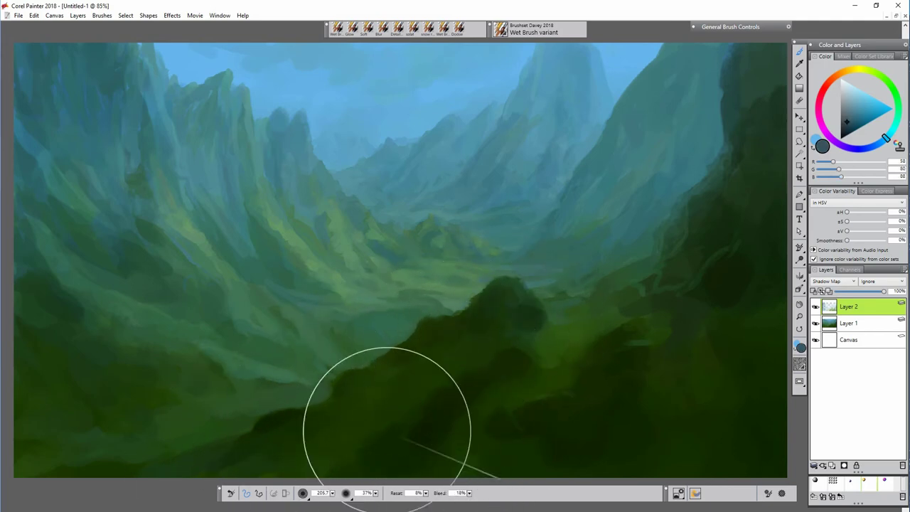
pyautogui.moveTo(511, 422)
pyautogui.mouseDown()
pyautogui.moveTo(618, 414)
pyautogui.moveTo(657, 359)
pyautogui.moveTo(656, 415)
pyautogui.moveTo(716, 314)
pyautogui.moveTo(625, 439)
pyautogui.moveTo(648, 453)
pyautogui.moveTo(779, 451)
pyautogui.moveTo(777, 294)
pyautogui.moveTo(731, 89)
pyautogui.moveTo(770, 123)
pyautogui.moveTo(772, 252)
pyautogui.moveTo(734, 168)
pyautogui.moveTo(781, 241)
pyautogui.moveTo(663, 252)
pyautogui.moveTo(700, 196)
pyautogui.moveTo(641, 285)
pyautogui.moveTo(687, 265)
pyautogui.moveTo(603, 310)
pyautogui.moveTo(729, 303)
pyautogui.mouseUp()
pyautogui.moveTo(332, 493); pyautogui.dragTo(264, 500)
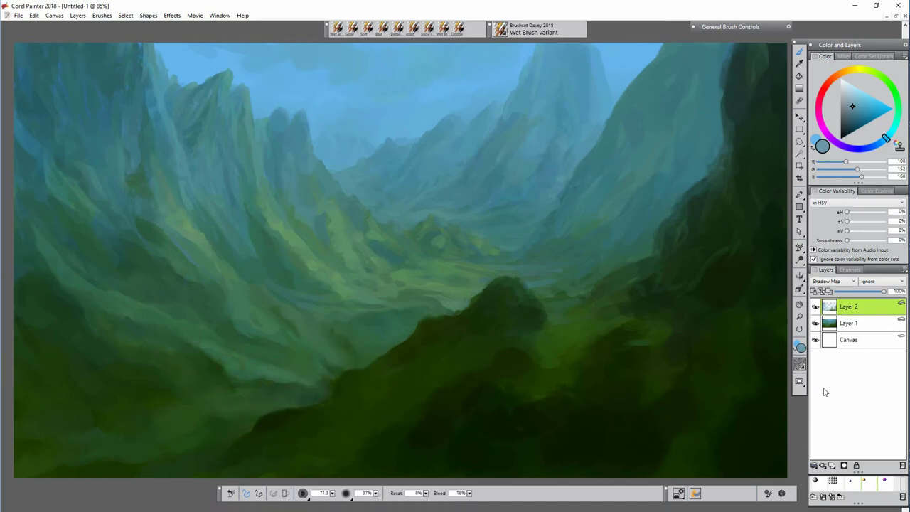
# Check the Shadow Map layer's effect, group Layer 2, and move Layer 1 into Group 1
pyautogui.click(816, 308)
pyautogui.click(816, 308)
pyautogui.click(816, 465)
pyautogui.click(763, 472)
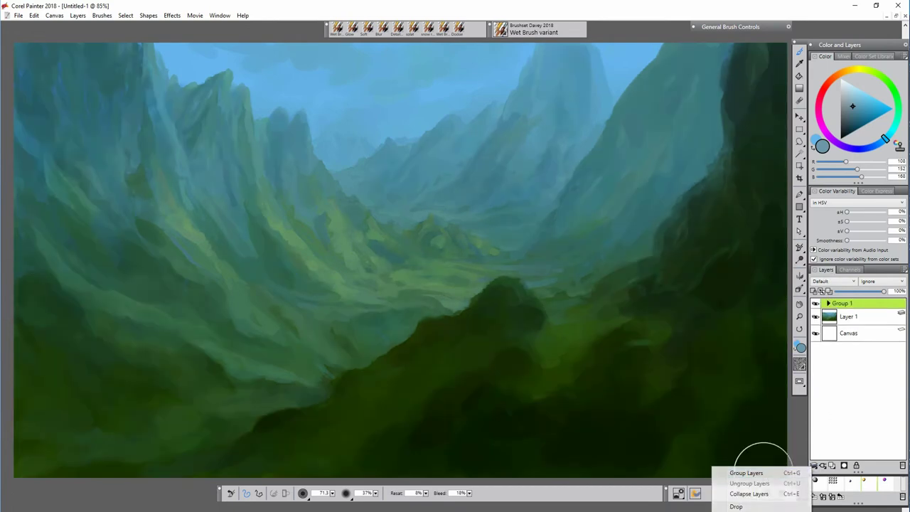
pyautogui.click(828, 303)
pyautogui.moveTo(856, 333); pyautogui.dragTo(847, 305)
pyautogui.click(829, 304)
pyautogui.click(828, 304)
# Compare the painting with and without the shadows in Layer 2, and collapse Group 1 into a single layer
pyautogui.click(817, 318)
pyautogui.click(816, 317)
pyautogui.click(816, 317)
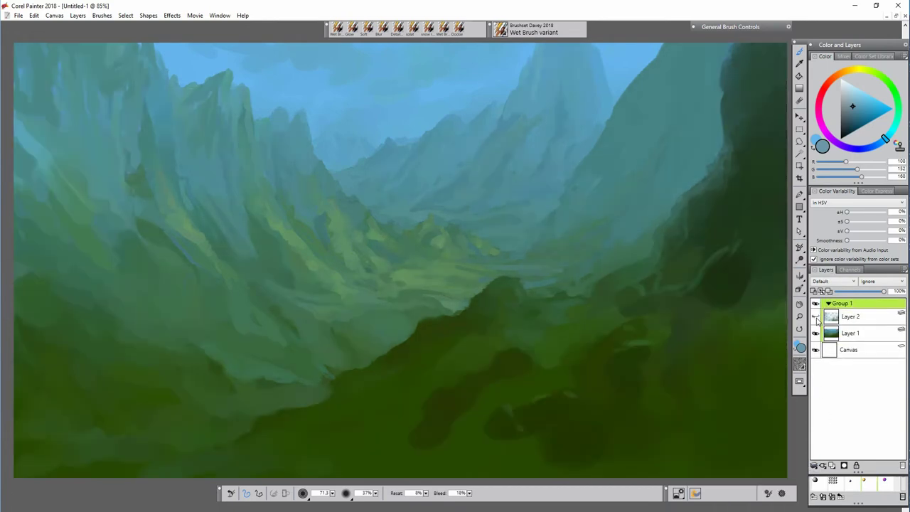
pyautogui.click(817, 317)
pyautogui.click(815, 465)
pyautogui.click(776, 491)
# Adjust the color of the merged Group 1 layer with saturation 15% and value -13%
pyautogui.click(172, 14)
pyautogui.moveTo(128, 50)
pyautogui.click(228, 51)
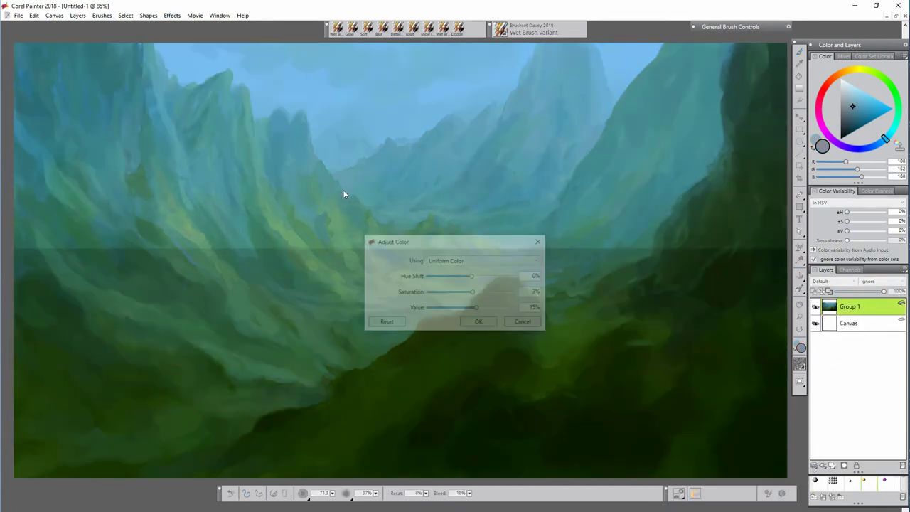
pyautogui.click(387, 321)
pyautogui.click(468, 308)
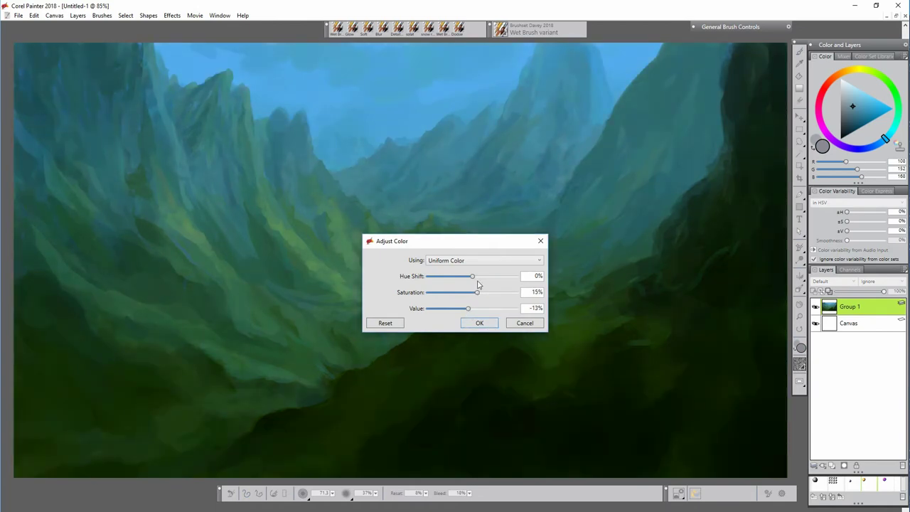
pyautogui.click(479, 323)
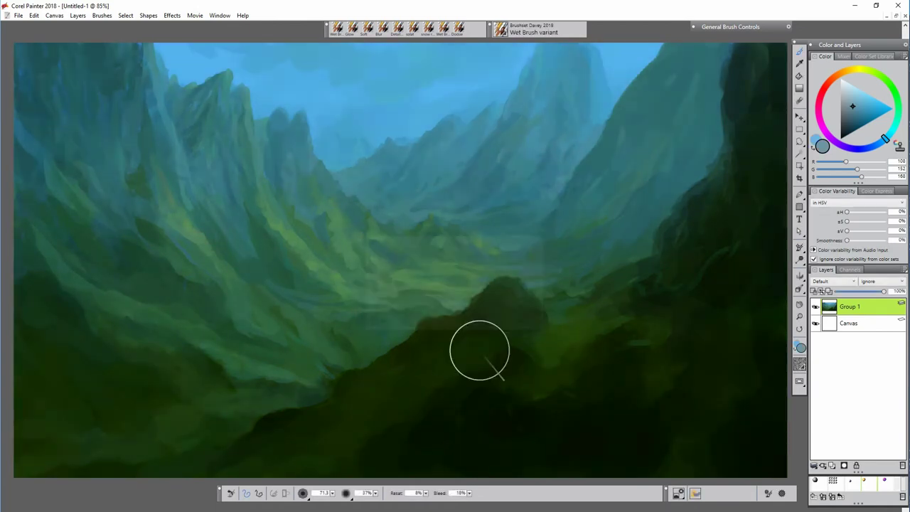
# Paint the foreground slopes with sampled greens and carve out the far side of the central knoll
pyautogui.hotkey('ctrl', '+')
pyautogui.hotkey('ctrl', '+')
pyautogui.moveTo(786, 509); pyautogui.dragTo(581, 410)
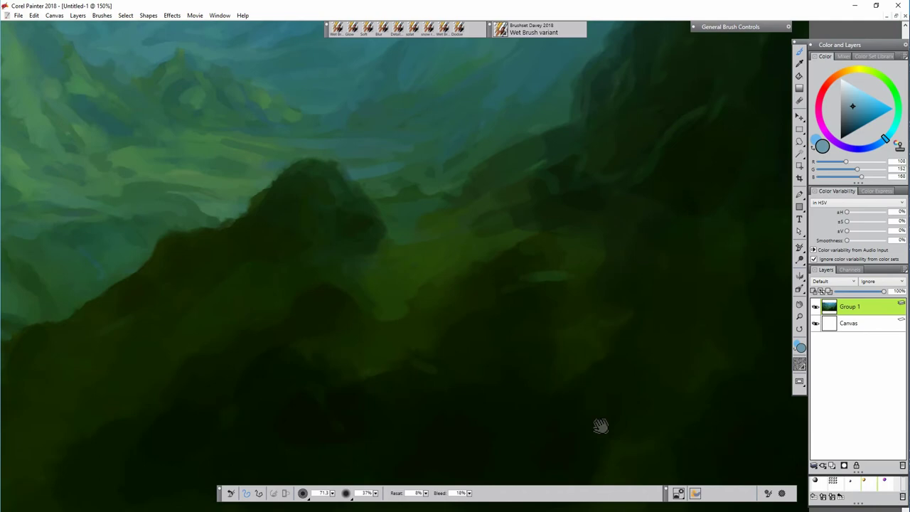
pyautogui.keyDown('alt'); pyautogui.click(437, 280); pyautogui.keyUp('alt')
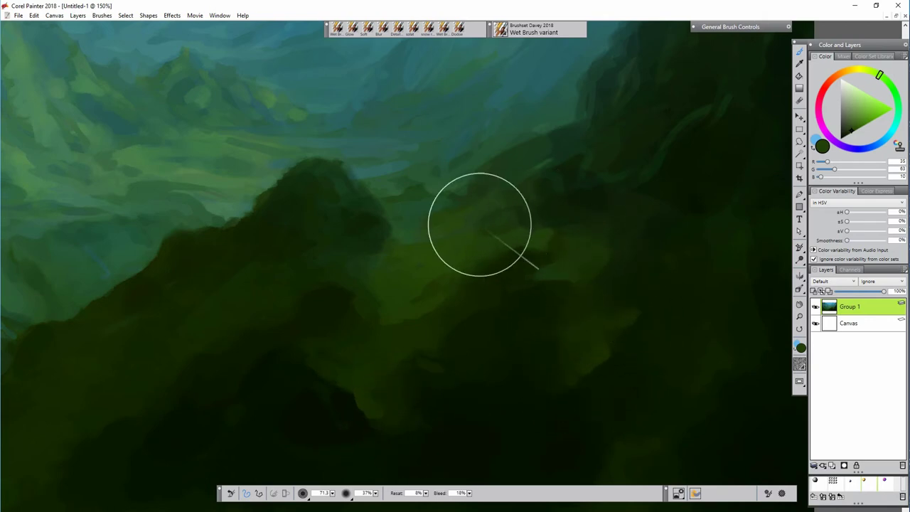
pyautogui.keyDown('alt'); pyautogui.click(519, 146); pyautogui.keyUp('alt')
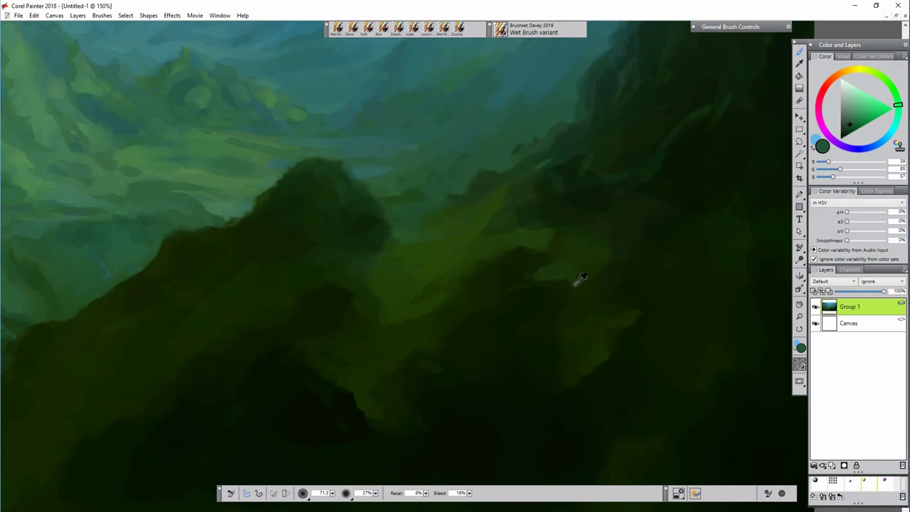
pyautogui.moveTo(342, 215)
pyautogui.mouseDown()
pyautogui.moveTo(389, 232)
pyautogui.moveTo(370, 273)
pyautogui.moveTo(350, 279)
pyautogui.moveTo(378, 267)
pyautogui.moveTo(402, 274)
pyautogui.mouseUp()
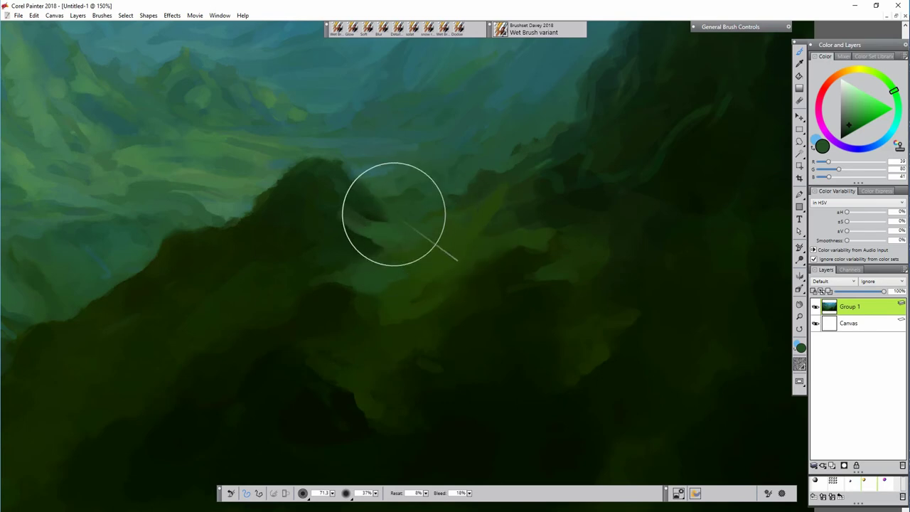
# Paint rounded foliage shapes along the right ridge with sampled greens such as RGB 63, 111, 70 and a darker green
pyautogui.keyDown('alt'); pyautogui.click(278, 172); pyautogui.keyUp('alt')
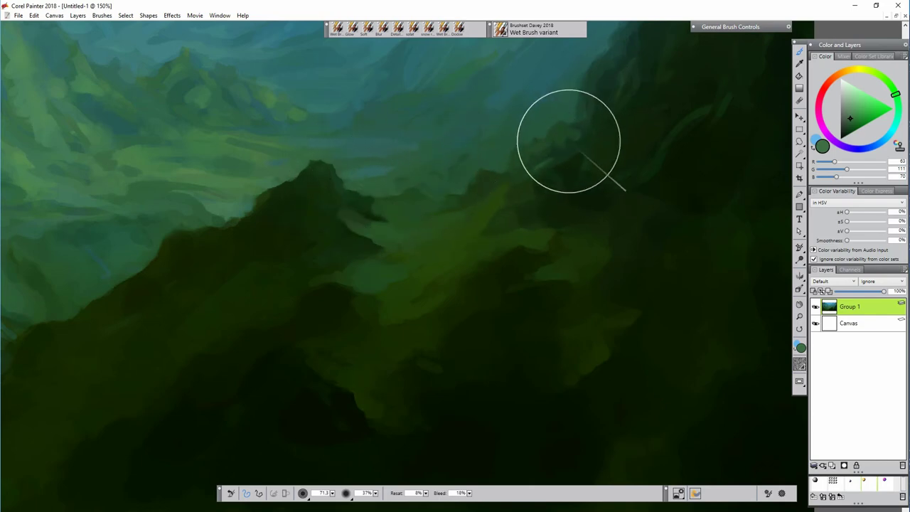
pyautogui.moveTo(569, 140); pyautogui.dragTo(590, 168)
pyautogui.keyDown('alt'); pyautogui.click(567, 187); pyautogui.keyUp('alt')
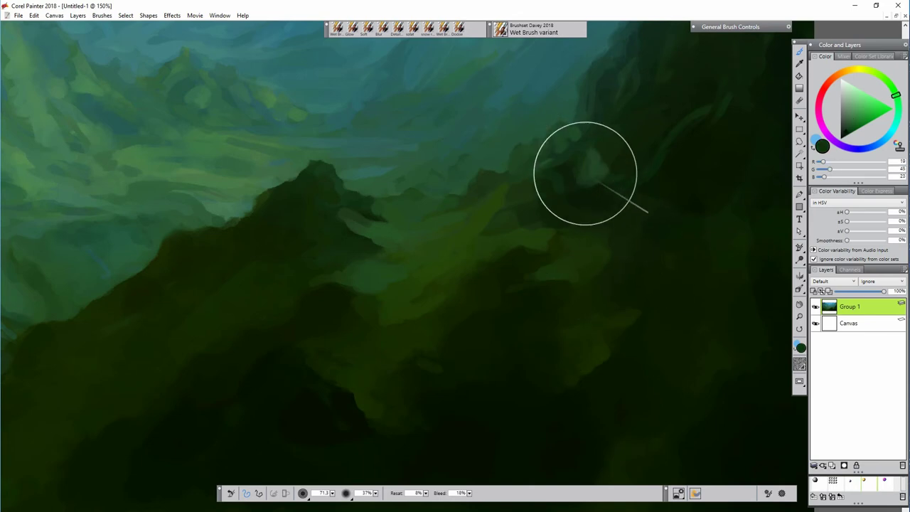
pyautogui.moveTo(593, 148)
pyautogui.mouseDown()
pyautogui.moveTo(615, 164)
pyautogui.moveTo(621, 135)
pyautogui.moveTo(625, 150)
pyautogui.moveTo(590, 157)
pyautogui.mouseUp()
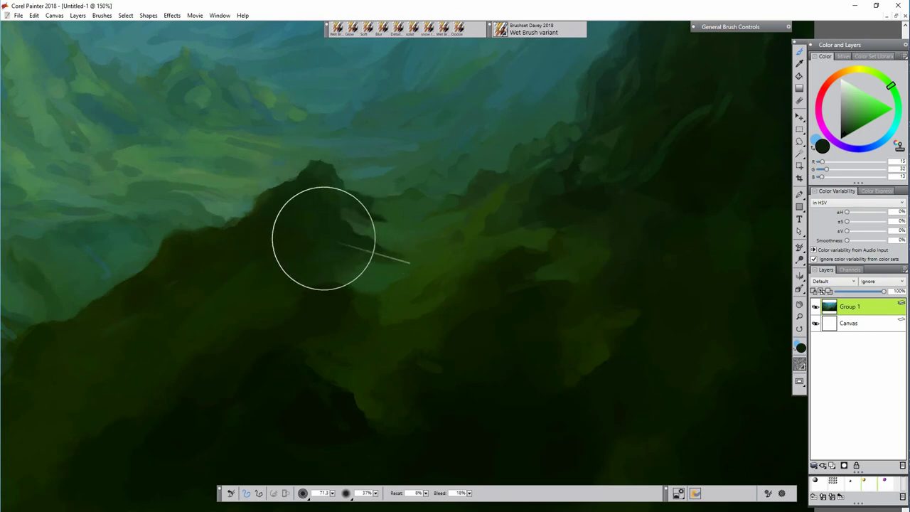
# Refine the central knoll and the foreground hill's ridge with sampled dark greens
pyautogui.keyDown('alt'); pyautogui.click(315, 179); pyautogui.keyUp('alt')
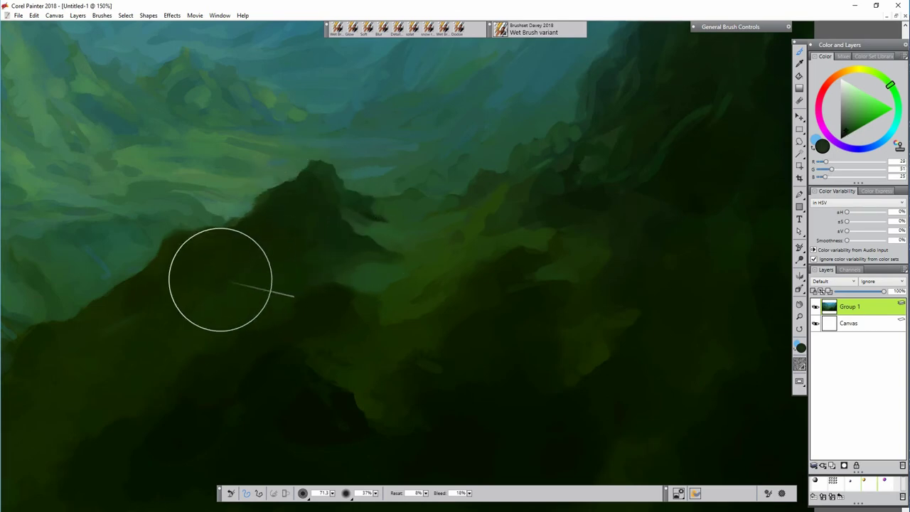
pyautogui.keyDown('alt'); pyautogui.click(429, 260); pyautogui.keyUp('alt')
pyautogui.moveTo(206, 239)
pyautogui.mouseDown()
pyautogui.moveTo(240, 219)
pyautogui.moveTo(247, 255)
pyautogui.moveTo(209, 247)
pyautogui.moveTo(158, 320)
pyautogui.mouseUp()
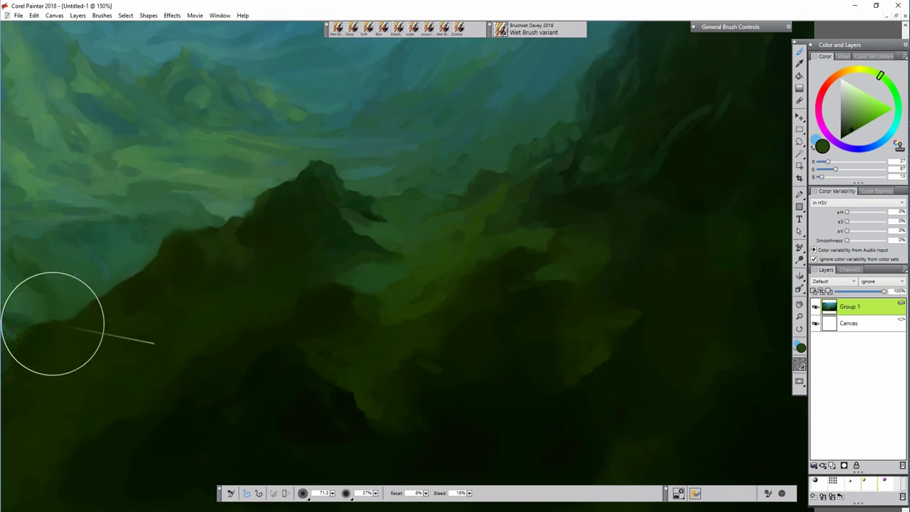
# Paint small highlights on the valley floor in yellow-green RGB 170, 188, 112 with a 31.2 brush
pyautogui.hotkey('ctrl', '-')
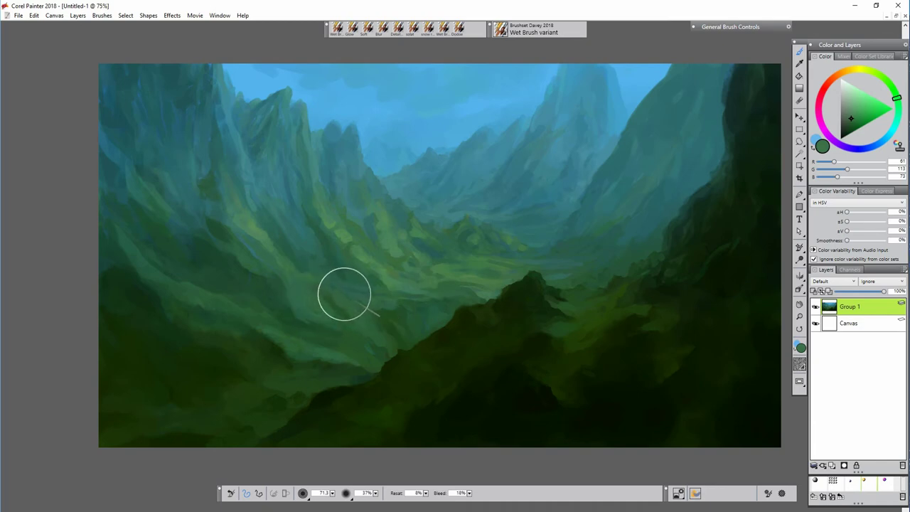
pyautogui.click(869, 70)
pyautogui.press('[')
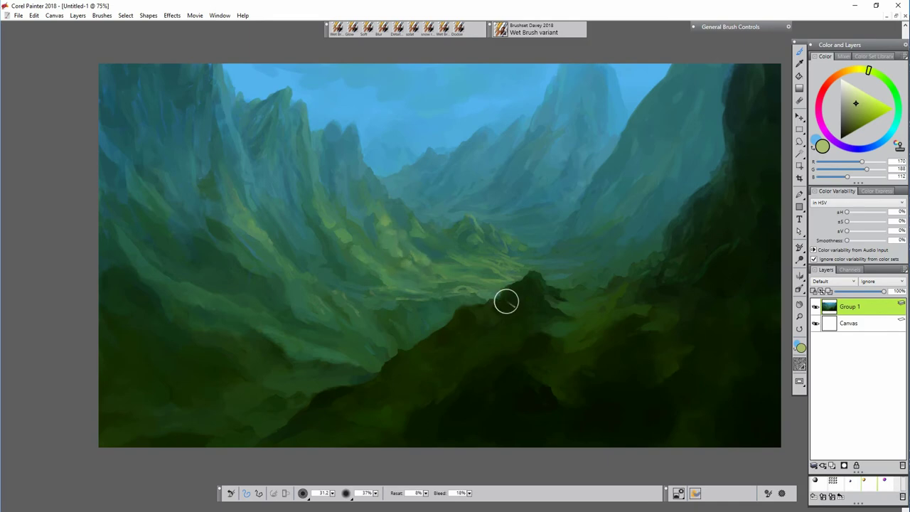
# Paint a winding river and a waterfall in the valley with light teal RGB 87, 166, 173
pyautogui.keyDown('alt'); pyautogui.click(574, 282); pyautogui.keyUp('alt')
pyautogui.click(858, 108)
pyautogui.moveTo(532, 248); pyautogui.dragTo(569, 276)
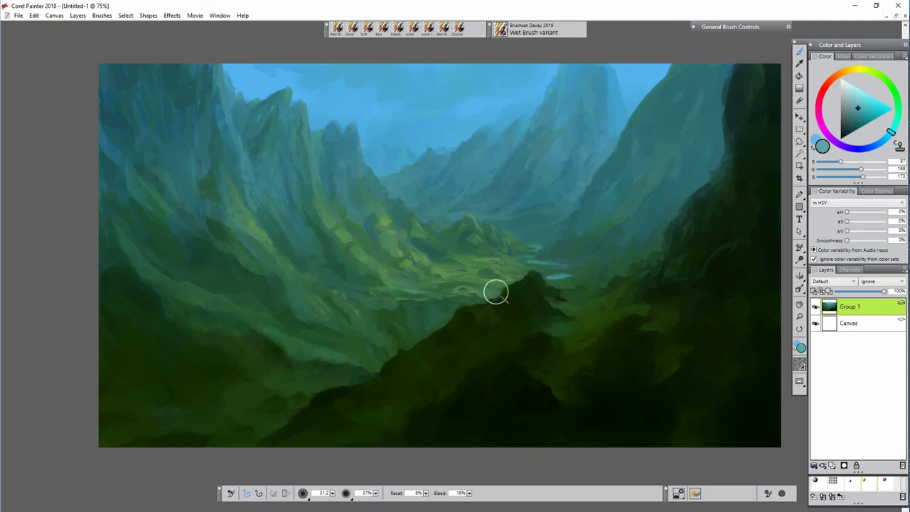
pyautogui.moveTo(498, 293); pyautogui.dragTo(489, 297)
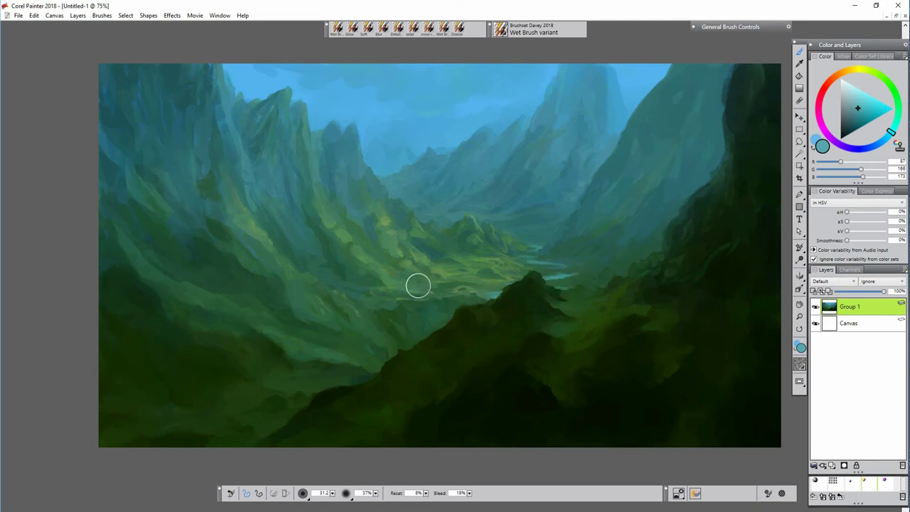
pyautogui.moveTo(430, 310)
pyautogui.mouseDown()
pyautogui.moveTo(431, 296)
pyautogui.moveTo(435, 325)
pyautogui.mouseUp()
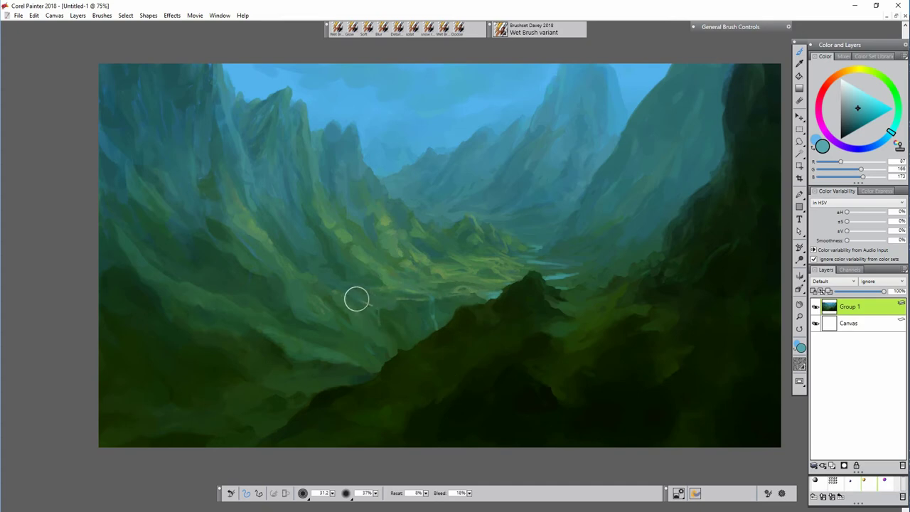
# Sample dark green from the gorge and refine the cliff face around the waterfall
pyautogui.keyDown('alt'); pyautogui.click(376, 328); pyautogui.keyUp('alt')
pyautogui.moveTo(376, 328); pyautogui.dragTo(381, 320)
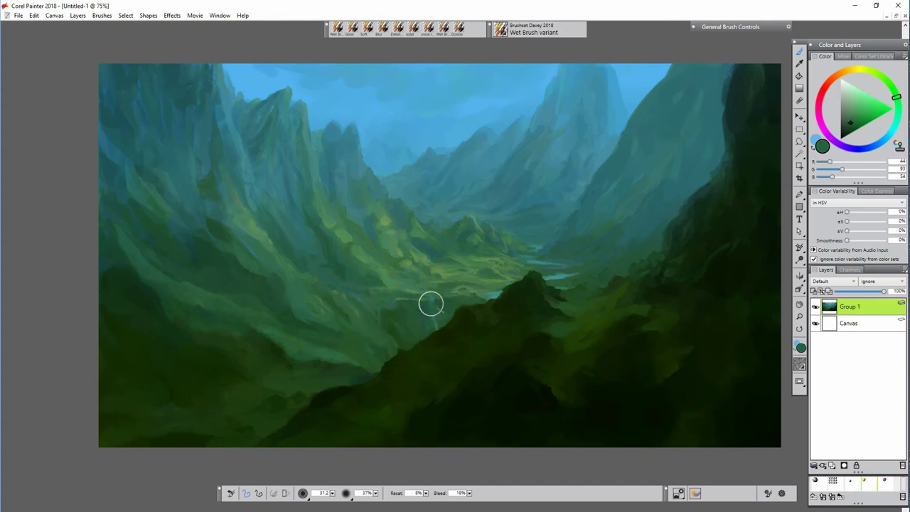
pyautogui.moveTo(431, 304)
pyautogui.mouseDown()
pyautogui.moveTo(437, 327)
pyautogui.moveTo(431, 294)
pyautogui.mouseUp()
# Paint a distant waterfall and additional river bends with bright teal RGB 109, 204, 207
pyautogui.keyDown('alt'); pyautogui.click(543, 253); pyautogui.keyUp('alt')
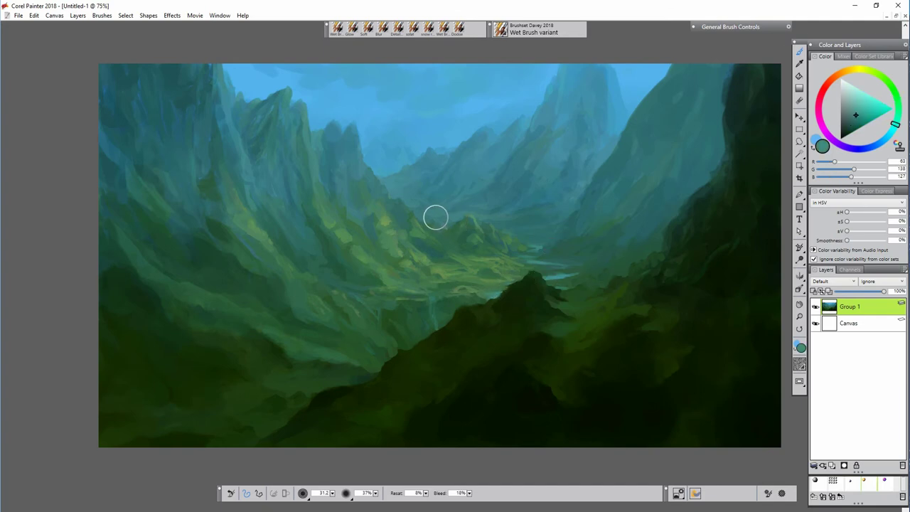
pyautogui.keyDown('alt'); pyautogui.click(421, 204); pyautogui.keyUp('alt')
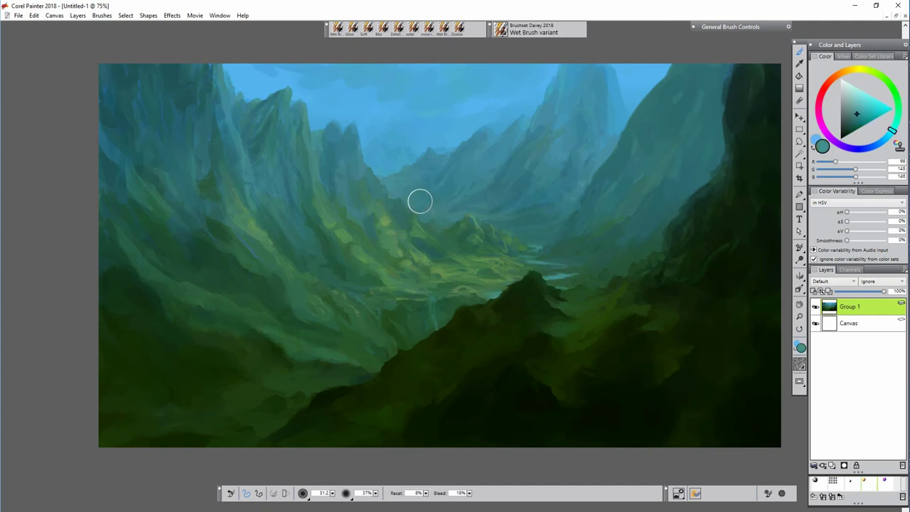
pyautogui.click(860, 101)
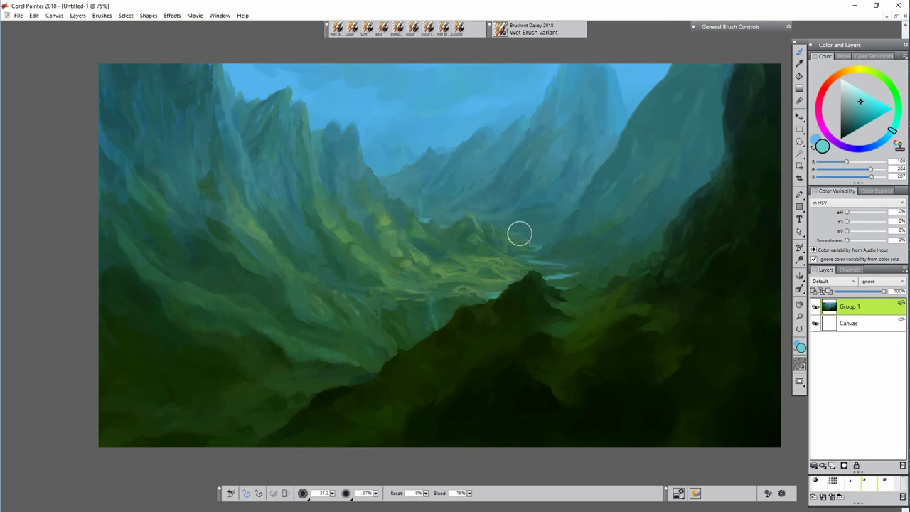
pyautogui.moveTo(512, 234); pyautogui.dragTo(522, 234)
# Detail the river banks, the valley's small central peak and the lower-left stream with sampled teals and greens
pyautogui.keyDown('alt'); pyautogui.click(525, 231); pyautogui.keyUp('alt')
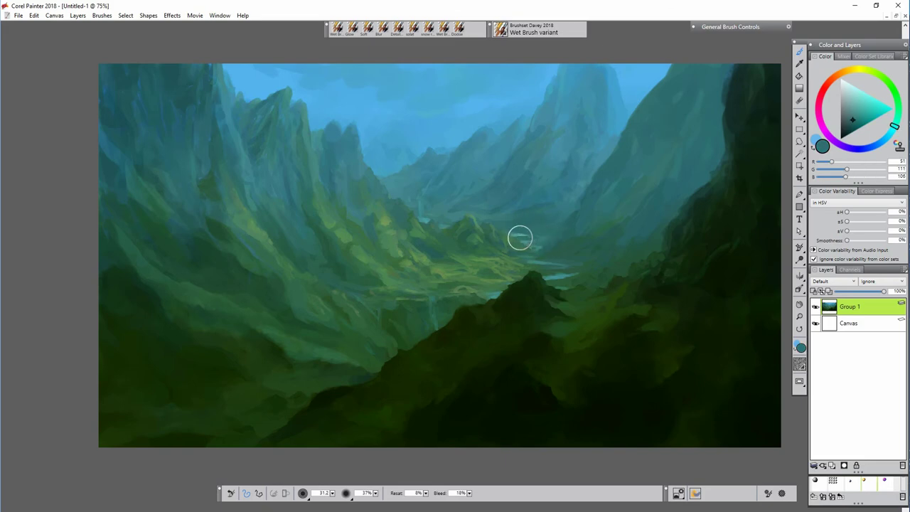
pyautogui.keyDown('alt'); pyautogui.click(427, 231); pyautogui.keyUp('alt')
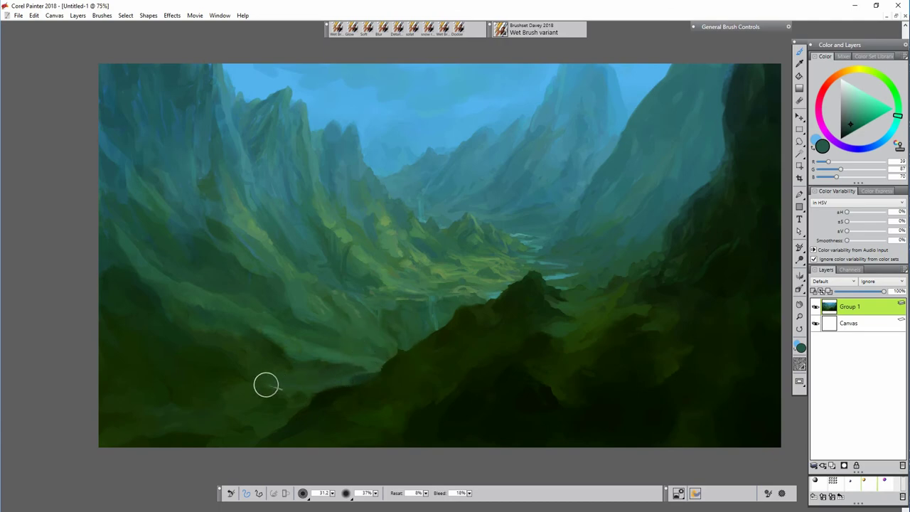
pyautogui.keyDown('alt'); pyautogui.click(321, 305); pyautogui.keyUp('alt')
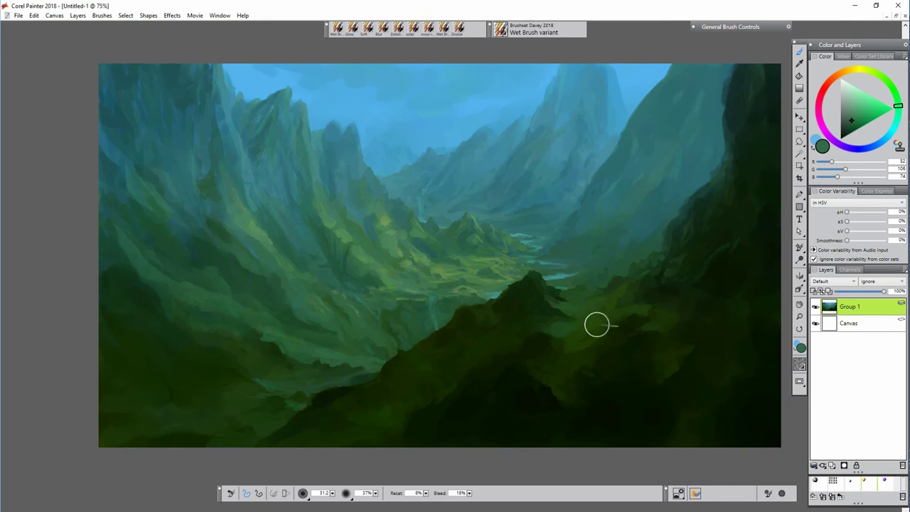
# Refine the distant mountains' contours and shading with sampled blues RGB 70, 145, 164 and 58, 120, 125
pyautogui.keyDown('alt'); pyautogui.click(504, 165); pyautogui.keyUp('alt')
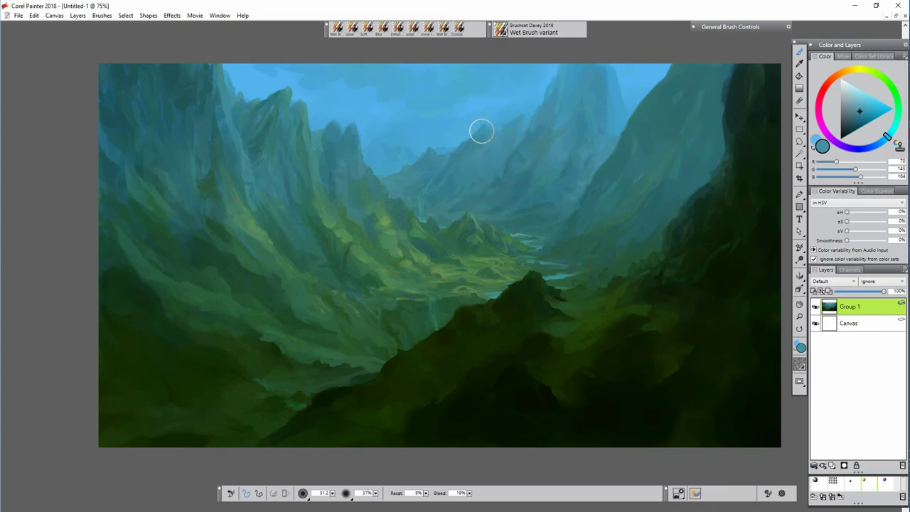
pyautogui.keyDown('alt'); pyautogui.click(501, 203); pyautogui.keyUp('alt')
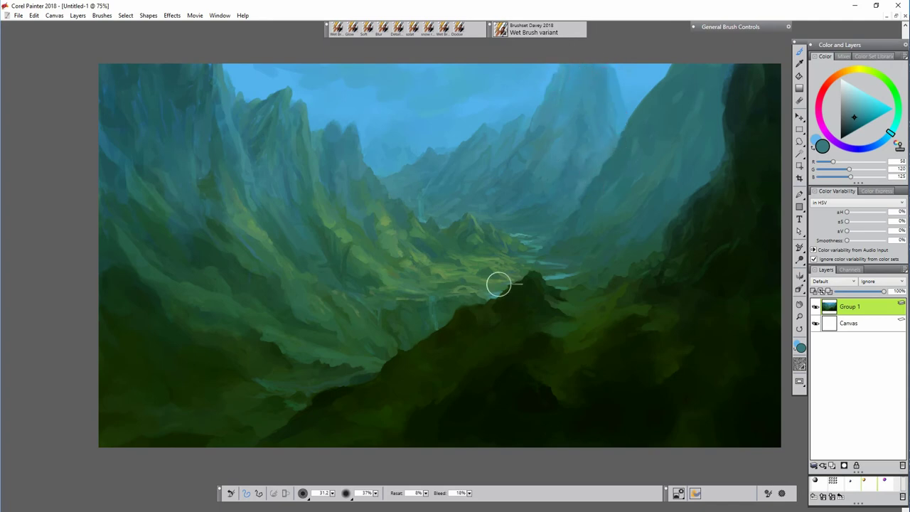
# Brighten the valley floor and central peak using the Glow brush at size 33.8 with sampled dark green RGB 56, 80, 34
pyautogui.click(350, 29)
pyautogui.keyDown('alt'); pyautogui.click(452, 279); pyautogui.keyUp('alt')
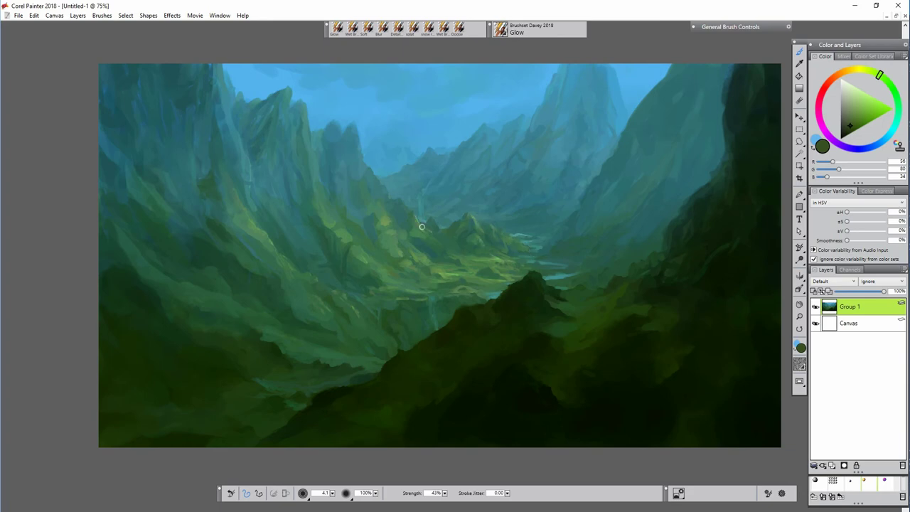
pyautogui.press(']')
pyautogui.press(']')
pyautogui.press(']')
pyautogui.press(']')
pyautogui.press(']')
pyautogui.moveTo(334, 495); pyautogui.dragTo(344, 494)
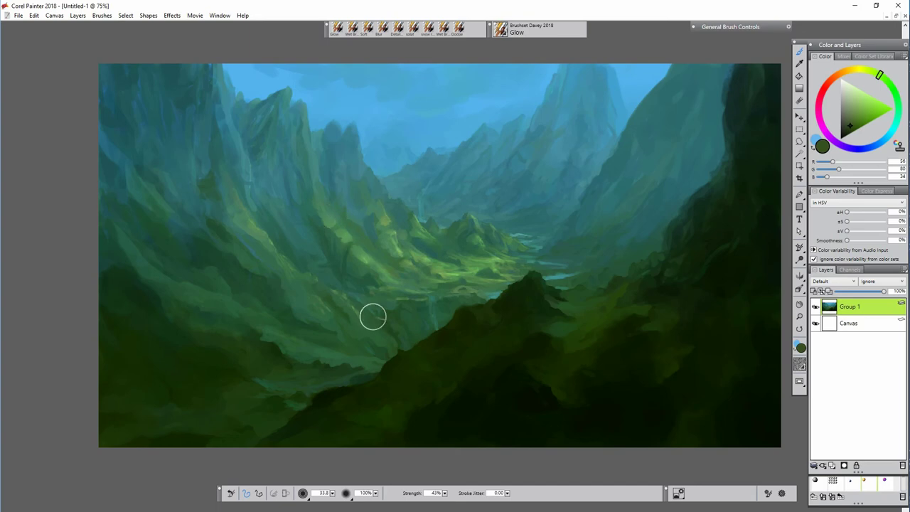
# Add glowing highlights with a smaller Glow brush to the ridges on the slope beside the waterfall gorge
pyautogui.press('[')
pyautogui.press('[')
pyautogui.press('[')
pyautogui.press('[')
pyautogui.press('[')
# Glow the tall distant peak and its mountainsides with blue RGB 48, 89, 110 at brush size 50.3
pyautogui.click(884, 140)
pyautogui.click(854, 120)
pyautogui.press(']')
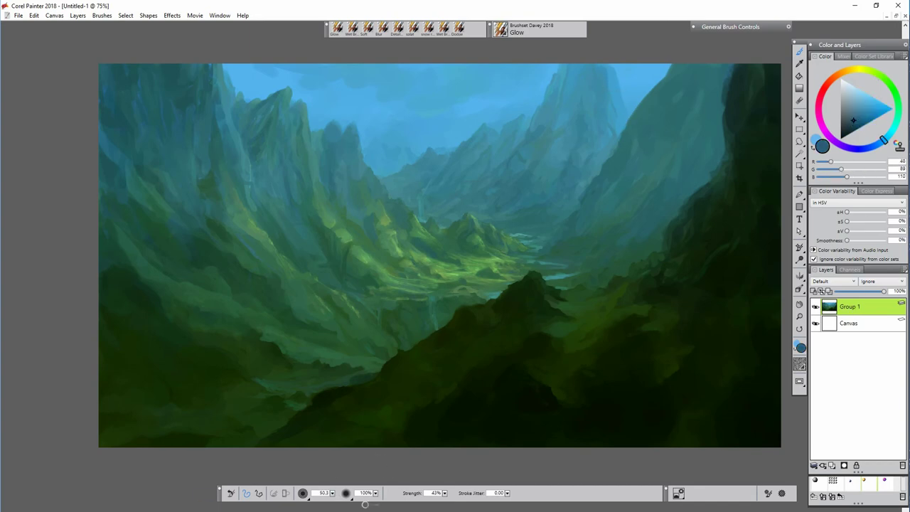
pyautogui.moveTo(596, 89); pyautogui.dragTo(615, 132)
pyautogui.moveTo(608, 68); pyautogui.dragTo(591, 117)
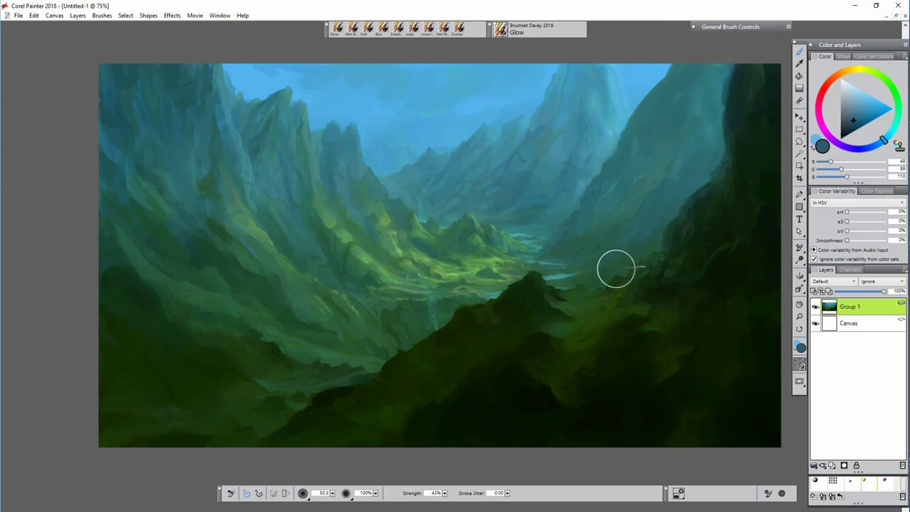
# Brush a broad glow over sky and slopes at size 254.4, and brighten the river and waterfalls at size 6
pyautogui.press('[')
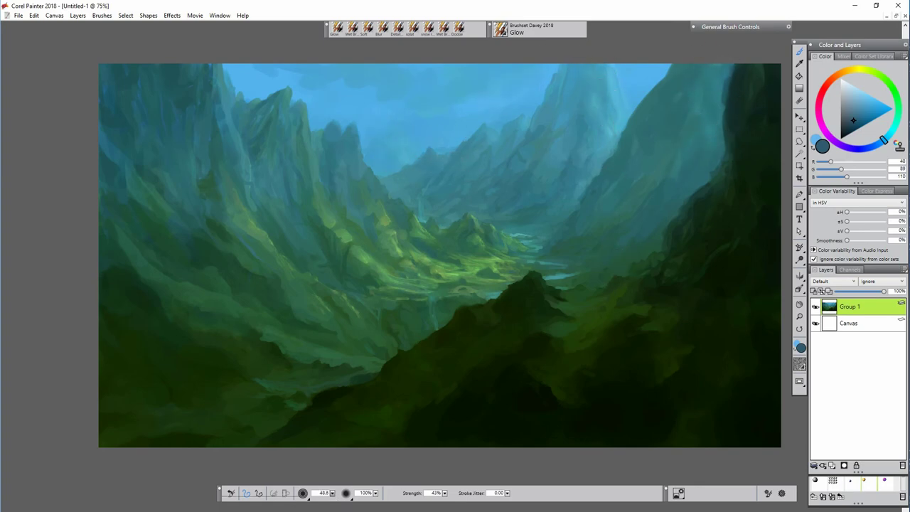
pyautogui.keyDown('ctrl'); pyautogui.keyDown('alt'); pyautogui.moveTo(504, 259); pyautogui.dragTo(594, 259); pyautogui.keyUp('alt'); pyautogui.keyUp('ctrl')
pyautogui.moveTo(475, 107)
pyautogui.mouseDown()
pyautogui.moveTo(534, 77)
pyautogui.moveTo(525, 107)
pyautogui.moveTo(358, 163)
pyautogui.moveTo(283, 344)
pyautogui.mouseUp()
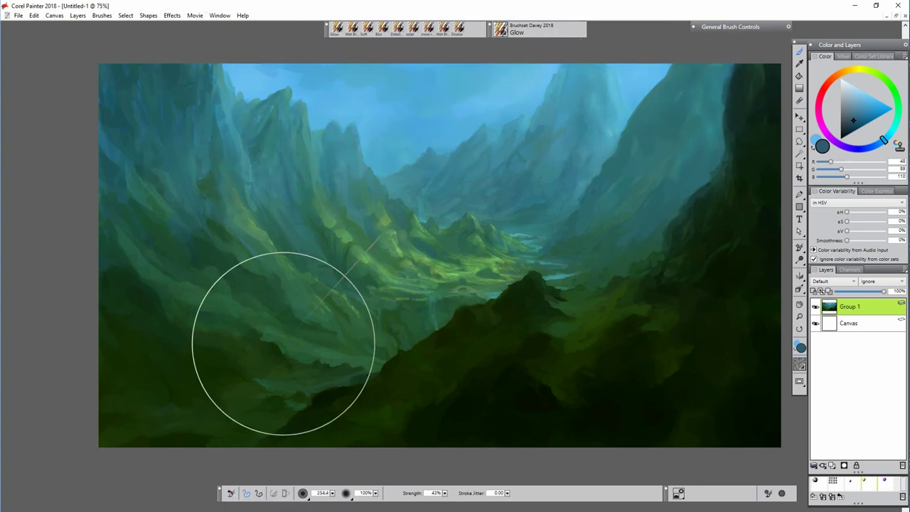
pyautogui.moveTo(432, 296)
pyautogui.keyDown('ctrl'); pyautogui.keyDown('alt'); pyautogui.mouseDown()
pyautogui.moveTo(462, 296)
pyautogui.moveTo(422, 296)
pyautogui.mouseUp(); pyautogui.keyUp('alt'); pyautogui.keyUp('ctrl')
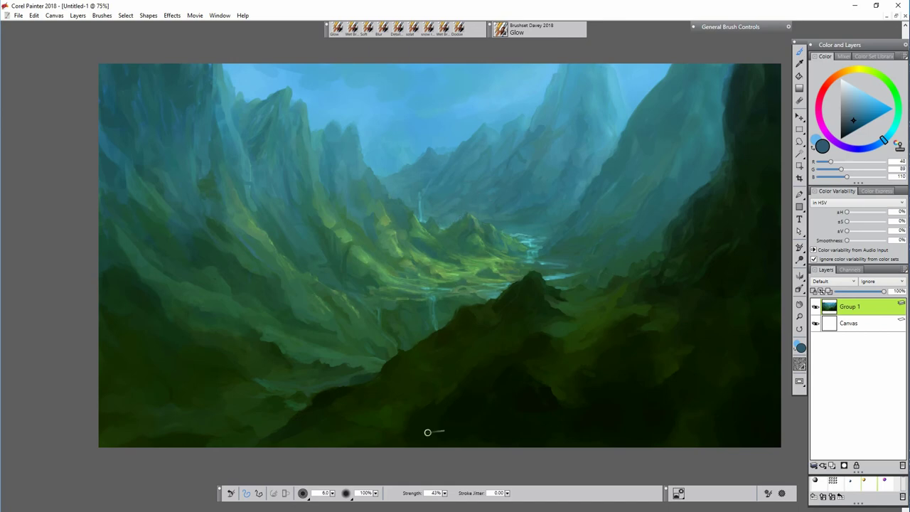
# Detail the valley floor's sunlit ground and small rocks using the Wet Brush variant with sampled light green RGB 130, 201, 100
pyautogui.click(352, 29)
pyautogui.hotkey('ctrl', '+')
pyautogui.keyDown('alt'); pyautogui.click(453, 267); pyautogui.keyUp('alt')
pyautogui.moveTo(449, 267)
pyautogui.mouseDown()
pyautogui.moveTo(510, 275)
pyautogui.moveTo(511, 257)
pyautogui.moveTo(483, 246)
pyautogui.mouseUp()
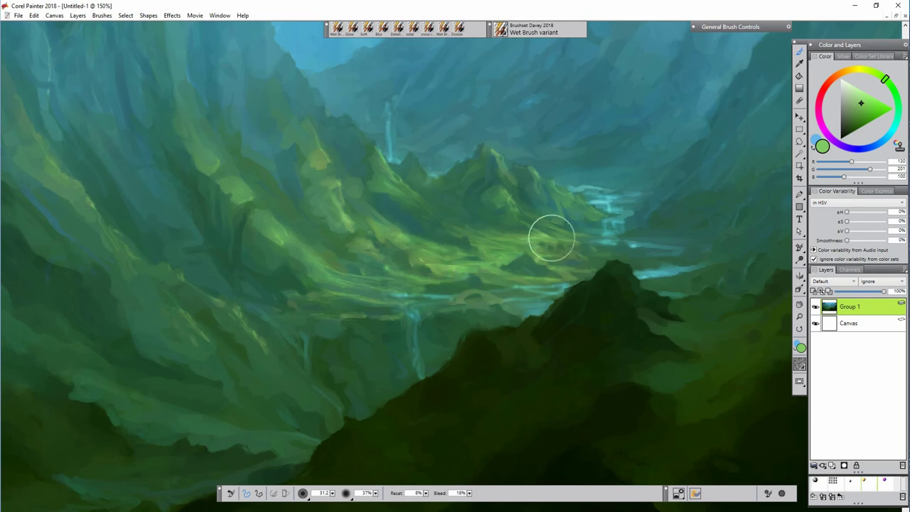
pyautogui.moveTo(551, 238)
pyautogui.mouseDown()
pyautogui.moveTo(515, 231)
pyautogui.moveTo(501, 216)
pyautogui.moveTo(516, 201)
pyautogui.moveTo(495, 189)
pyautogui.moveTo(507, 182)
pyautogui.moveTo(548, 228)
pyautogui.moveTo(547, 244)
pyautogui.moveTo(560, 234)
pyautogui.moveTo(580, 247)
pyautogui.moveTo(536, 261)
pyautogui.moveTo(563, 271)
pyautogui.moveTo(541, 275)
pyautogui.moveTo(562, 269)
pyautogui.moveTo(537, 273)
pyautogui.moveTo(523, 251)
pyautogui.moveTo(507, 271)
pyautogui.moveTo(453, 283)
pyautogui.moveTo(461, 286)
pyautogui.moveTo(484, 277)
pyautogui.moveTo(485, 265)
pyautogui.moveTo(458, 233)
pyautogui.moveTo(443, 241)
pyautogui.moveTo(421, 228)
pyautogui.moveTo(443, 216)
pyautogui.moveTo(451, 244)
pyautogui.moveTo(494, 251)
pyautogui.moveTo(396, 187)
pyautogui.moveTo(338, 199)
pyautogui.moveTo(328, 192)
pyautogui.moveTo(348, 220)
pyautogui.moveTo(332, 224)
pyautogui.moveTo(320, 168)
pyautogui.moveTo(329, 168)
pyautogui.moveTo(238, 199)
pyautogui.moveTo(239, 178)
pyautogui.moveTo(275, 191)
pyautogui.moveTo(274, 242)
pyautogui.moveTo(286, 232)
pyautogui.moveTo(332, 268)
pyautogui.moveTo(327, 253)
pyautogui.moveTo(347, 272)
pyautogui.moveTo(382, 266)
pyautogui.moveTo(449, 303)
pyautogui.moveTo(417, 257)
pyautogui.moveTo(248, 315)
pyautogui.moveTo(236, 307)
pyautogui.moveTo(259, 338)
pyautogui.moveTo(256, 357)
pyautogui.moveTo(167, 288)
pyautogui.moveTo(94, 207)
pyautogui.moveTo(44, 175)
pyautogui.mouseUp()
pyautogui.moveTo(472, 242)
pyautogui.mouseDown()
pyautogui.moveTo(447, 234)
pyautogui.moveTo(404, 322)
pyautogui.mouseUp()
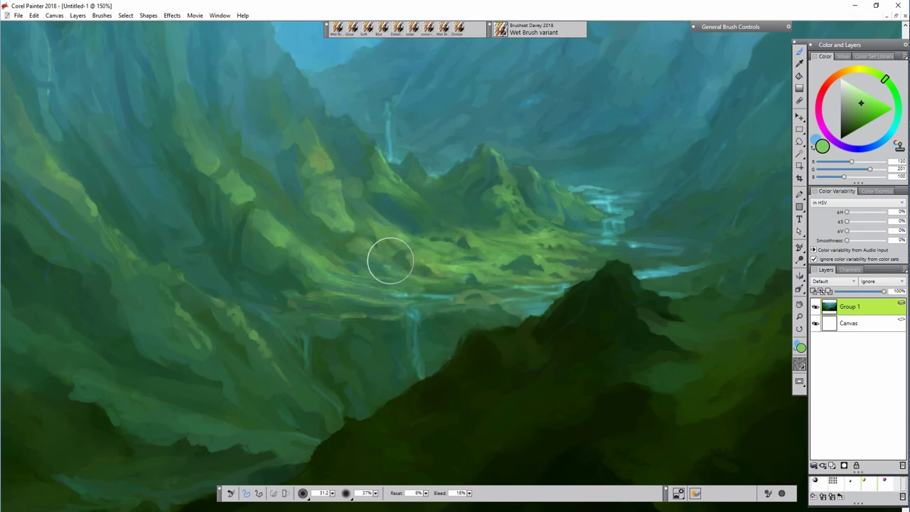
pyautogui.hotkey('ctrl', '-')
pyautogui.hotkey('ctrl', '-')
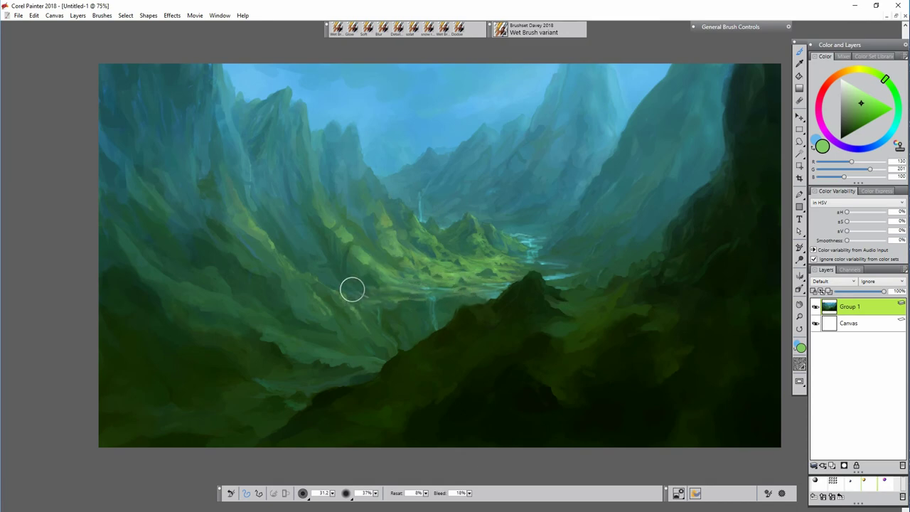
# Sample cliff green RGB 44, 96, 71, and refine the tall distant peak with blues RGB 92, 188, 217 and 70, 145, 165
pyautogui.keyDown('alt'); pyautogui.click(395, 312); pyautogui.keyUp('alt')
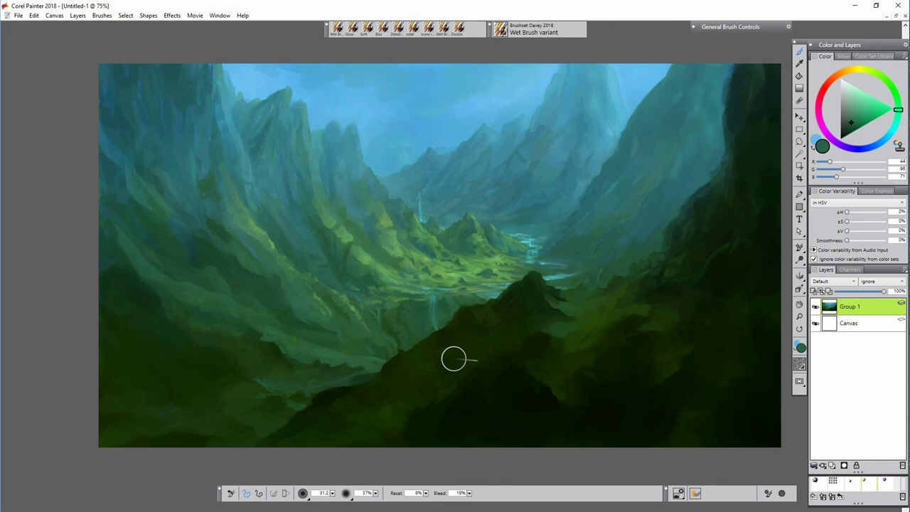
pyautogui.keyDown('alt'); pyautogui.click(612, 128); pyautogui.keyUp('alt')
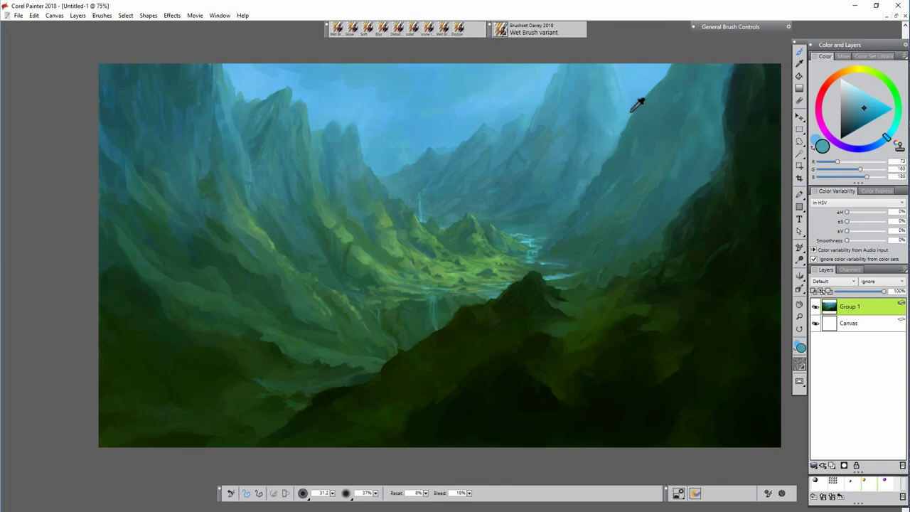
pyautogui.keyDown('alt'); pyautogui.click(612, 107); pyautogui.keyUp('alt')
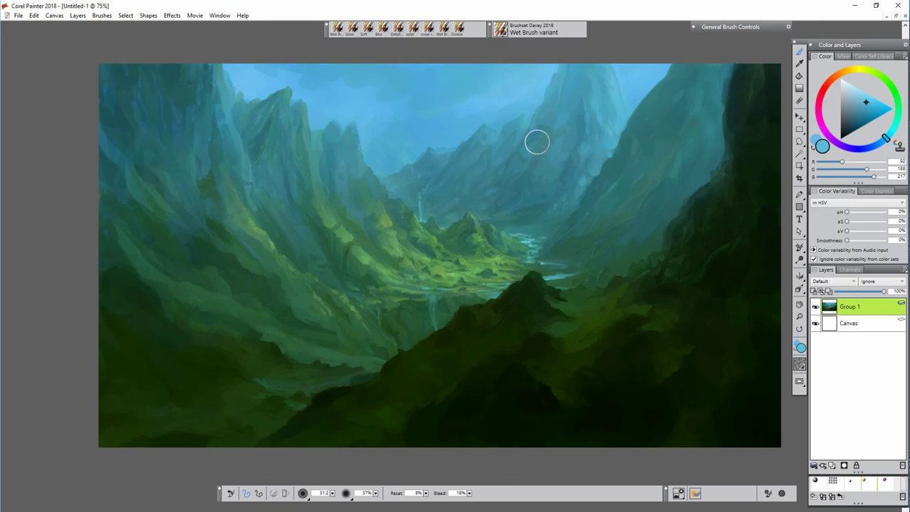
pyautogui.keyDown('alt'); pyautogui.click(553, 171); pyautogui.keyUp('alt')
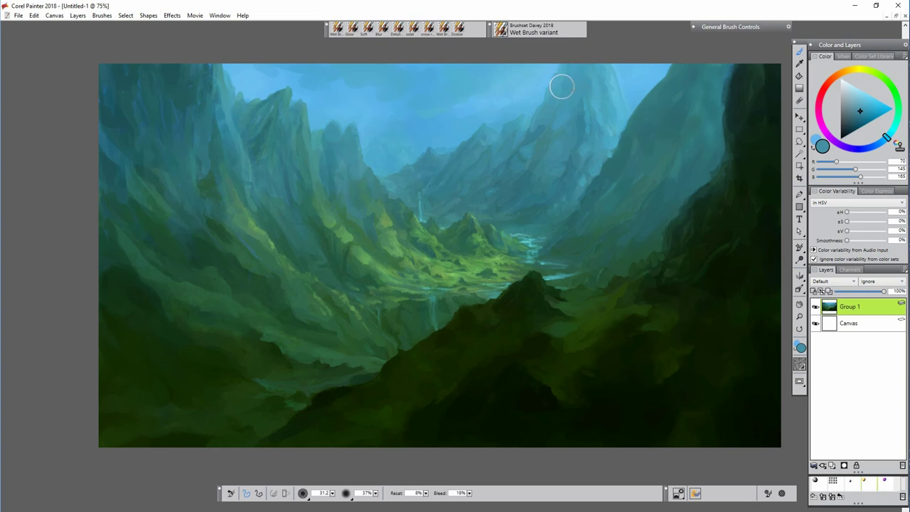
# Paint the slope above the lower-left stream with sampled green RGB 48, 102, 64 and an enlarged wet brush
pyautogui.keyDown('alt'); pyautogui.click(335, 364); pyautogui.keyUp('alt')
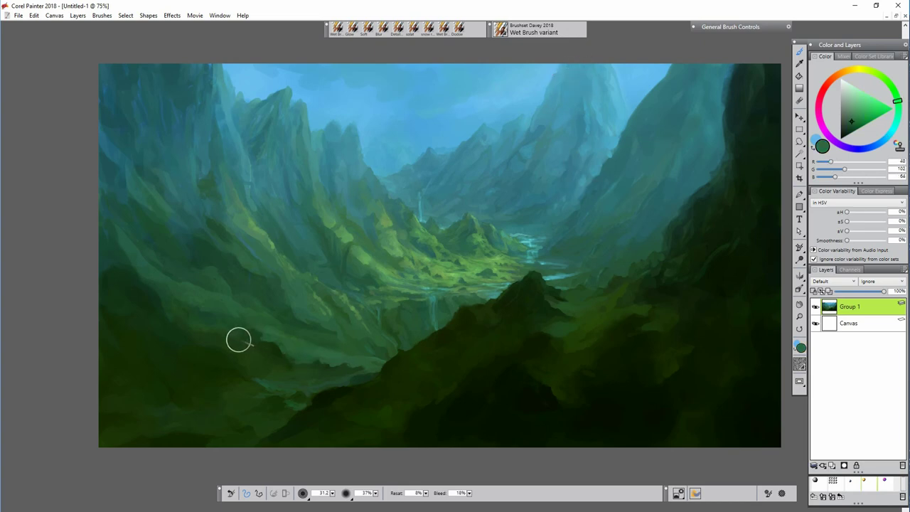
pyautogui.press(']')
pyautogui.press(']')
pyautogui.press(']')
pyautogui.press(']')
pyautogui.press(']')
pyautogui.press(']')
pyautogui.press(']')
pyautogui.press(']')
pyautogui.press(']')
pyautogui.moveTo(236, 342)
pyautogui.mouseDown()
pyautogui.moveTo(263, 333)
pyautogui.moveTo(239, 321)
pyautogui.mouseUp()
pyautogui.moveTo(188, 302)
pyautogui.mouseDown()
pyautogui.moveTo(185, 337)
pyautogui.moveTo(237, 350)
pyautogui.moveTo(220, 341)
pyautogui.moveTo(253, 392)
pyautogui.moveTo(271, 337)
pyautogui.moveTo(248, 335)
pyautogui.moveTo(280, 352)
pyautogui.moveTo(274, 367)
pyautogui.moveTo(280, 351)
pyautogui.moveTo(285, 364)
pyautogui.moveTo(273, 351)
pyautogui.moveTo(291, 367)
pyautogui.moveTo(384, 356)
pyautogui.mouseUp()
# Reshape the dark lower-left hills and stream bank with sampled dark greens, including RGB 21, 43, 17
pyautogui.keyDown('alt'); pyautogui.click(269, 355); pyautogui.keyUp('alt')
pyautogui.moveTo(309, 367)
pyautogui.mouseDown()
pyautogui.moveTo(299, 394)
pyautogui.moveTo(262, 407)
pyautogui.mouseUp()
pyautogui.keyDown('alt'); pyautogui.click(277, 403); pyautogui.keyUp('alt')
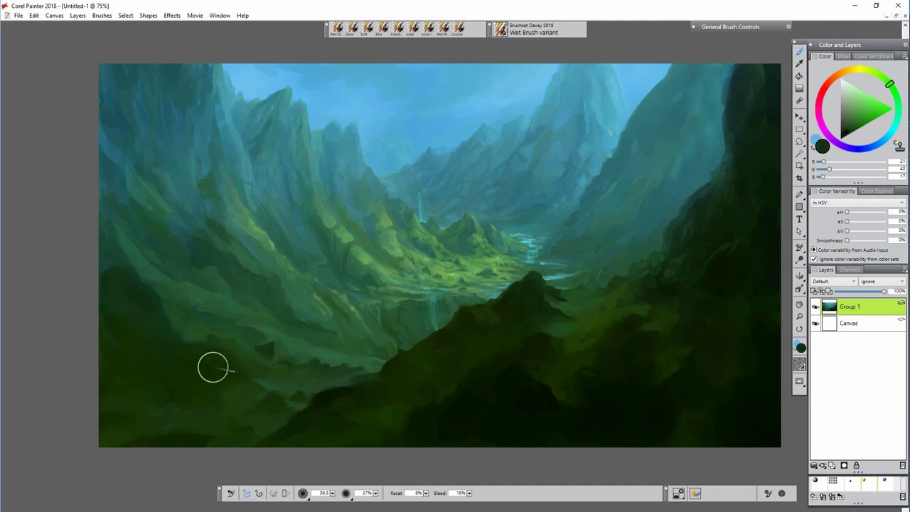
pyautogui.moveTo(215, 343)
pyautogui.mouseDown()
pyautogui.moveTo(199, 346)
pyautogui.moveTo(199, 433)
pyautogui.moveTo(171, 382)
pyautogui.moveTo(155, 380)
pyautogui.moveTo(150, 399)
pyautogui.moveTo(136, 391)
pyautogui.mouseUp()
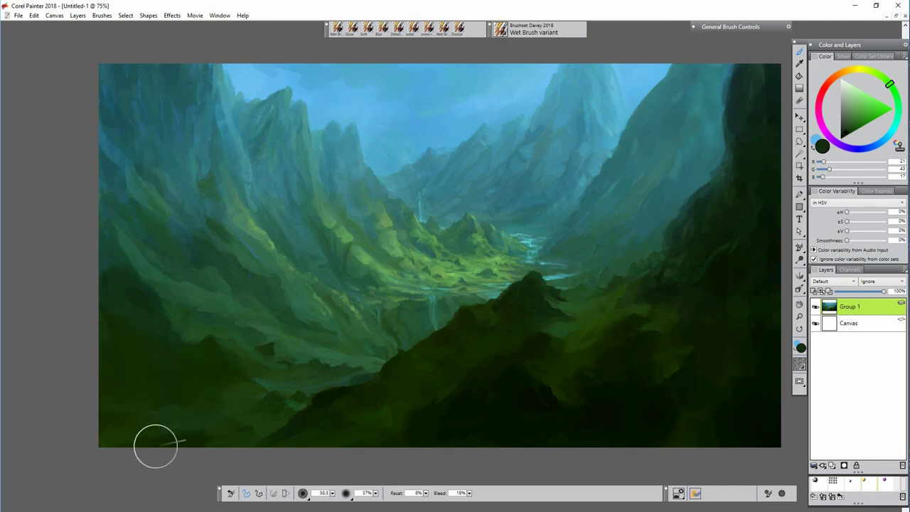
# Highlight the low slope running down to the gorge with sampled light green RGB 94, 182, 131, enlarging the brush to 49.6
pyautogui.keyDown('alt'); pyautogui.click(465, 284); pyautogui.keyUp('alt')
pyautogui.press('[')
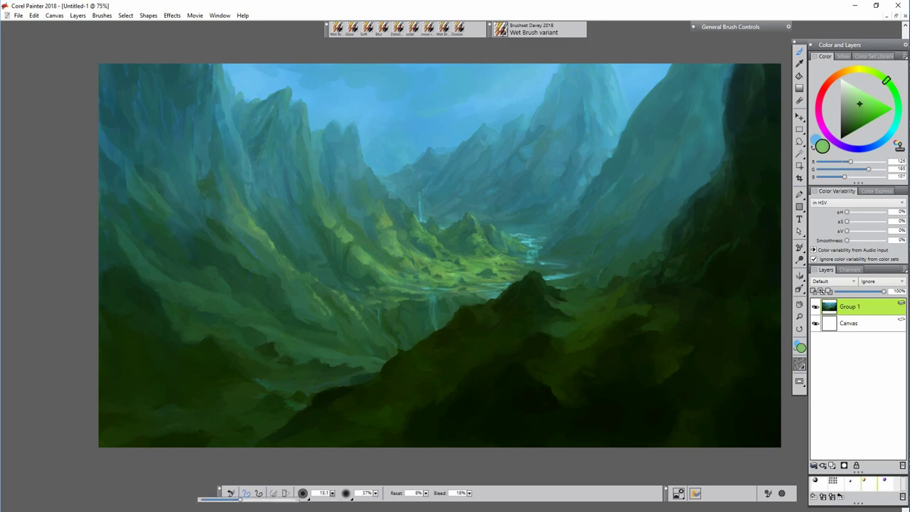
pyautogui.keyDown('alt'); pyautogui.click(384, 352); pyautogui.keyUp('alt')
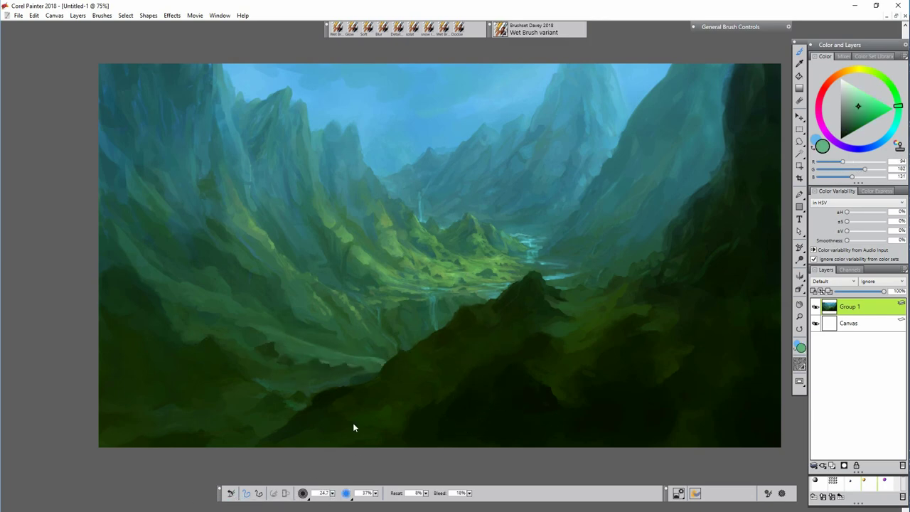
pyautogui.press(']')
pyautogui.press(']')
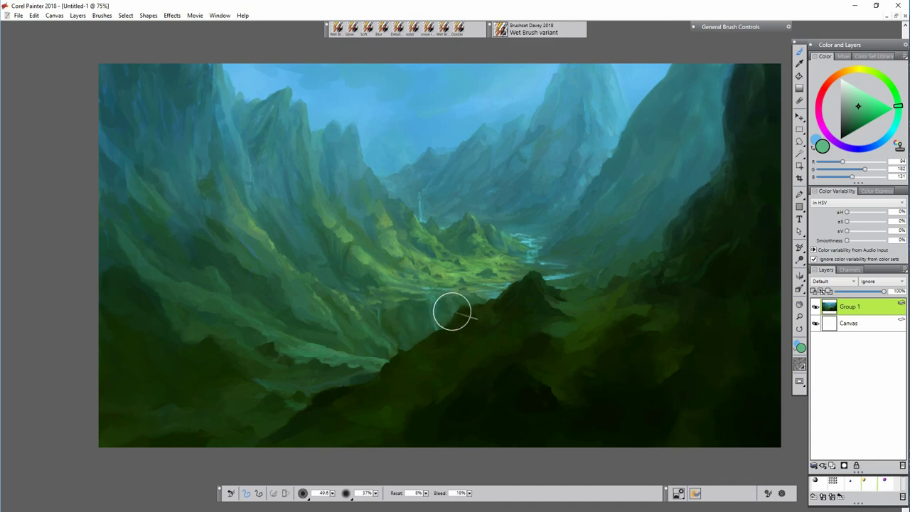
# Refine the slopes with sampled olive RGB 61, 76, 30, and reshape the left peaks' skyline with sky blue RGB 92, 183, 227
pyautogui.keyDown('alt'); pyautogui.click(222, 193); pyautogui.keyUp('alt')
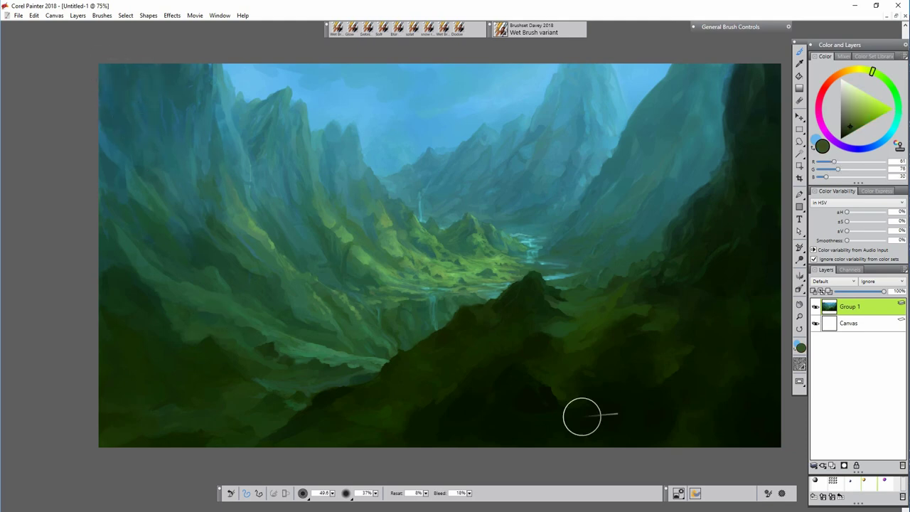
pyautogui.keyDown('alt'); pyautogui.click(327, 123); pyautogui.keyUp('alt')
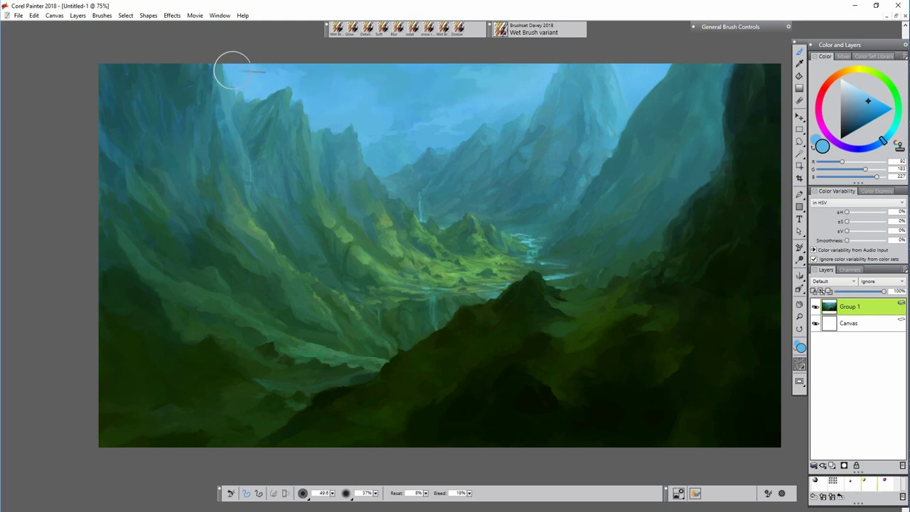
# Paint soft clouds across the sky with near-white RGB 229, 237, 241 at brush size 69
pyautogui.click(855, 90)
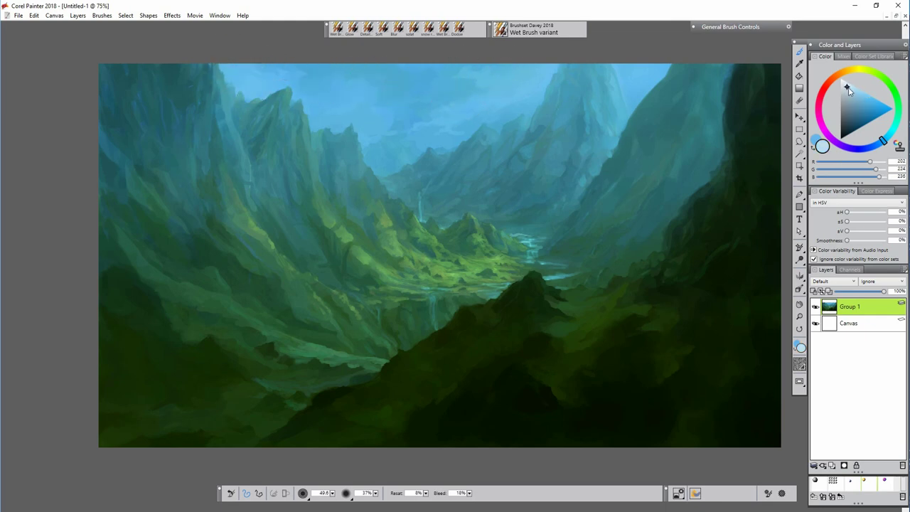
pyautogui.press(']')
pyautogui.press(']')
pyautogui.press(']')
pyautogui.press(']')
pyautogui.click(843, 83)
pyautogui.moveTo(449, 108)
pyautogui.mouseDown()
pyautogui.moveTo(526, 70)
pyautogui.moveTo(537, 76)
pyautogui.moveTo(490, 69)
pyautogui.moveTo(426, 94)
pyautogui.moveTo(455, 74)
pyautogui.moveTo(375, 117)
pyautogui.moveTo(350, 110)
pyautogui.moveTo(364, 96)
pyautogui.moveTo(314, 85)
pyautogui.moveTo(328, 105)
pyautogui.moveTo(310, 111)
pyautogui.moveTo(299, 85)
pyautogui.moveTo(264, 88)
pyautogui.mouseUp()
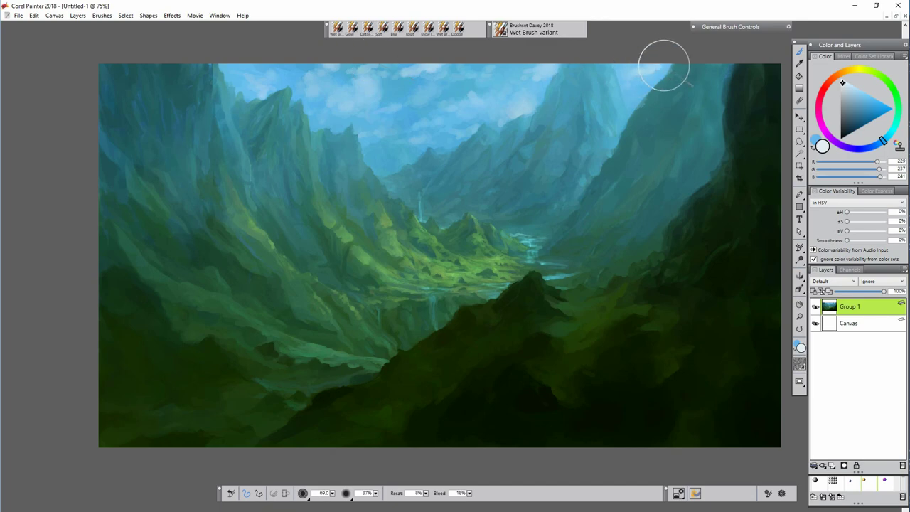
# Redefine the right mountain's edge against the clouds with sampled teal RGB 52, 117, 118, and sample distant-peak blue RGB 77, 172, 200
pyautogui.keyDown('alt'); pyautogui.click(674, 151); pyautogui.keyUp('alt')
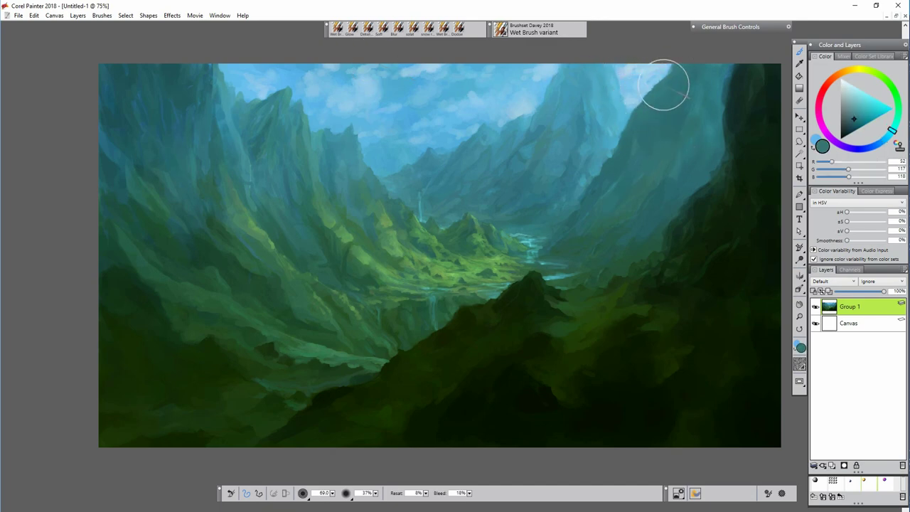
pyautogui.keyDown('alt'); pyautogui.click(601, 152); pyautogui.keyUp('alt')
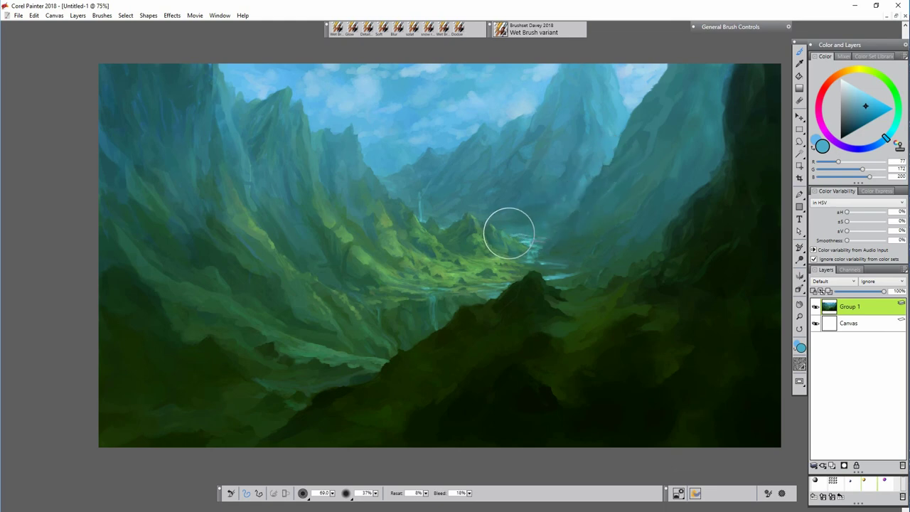